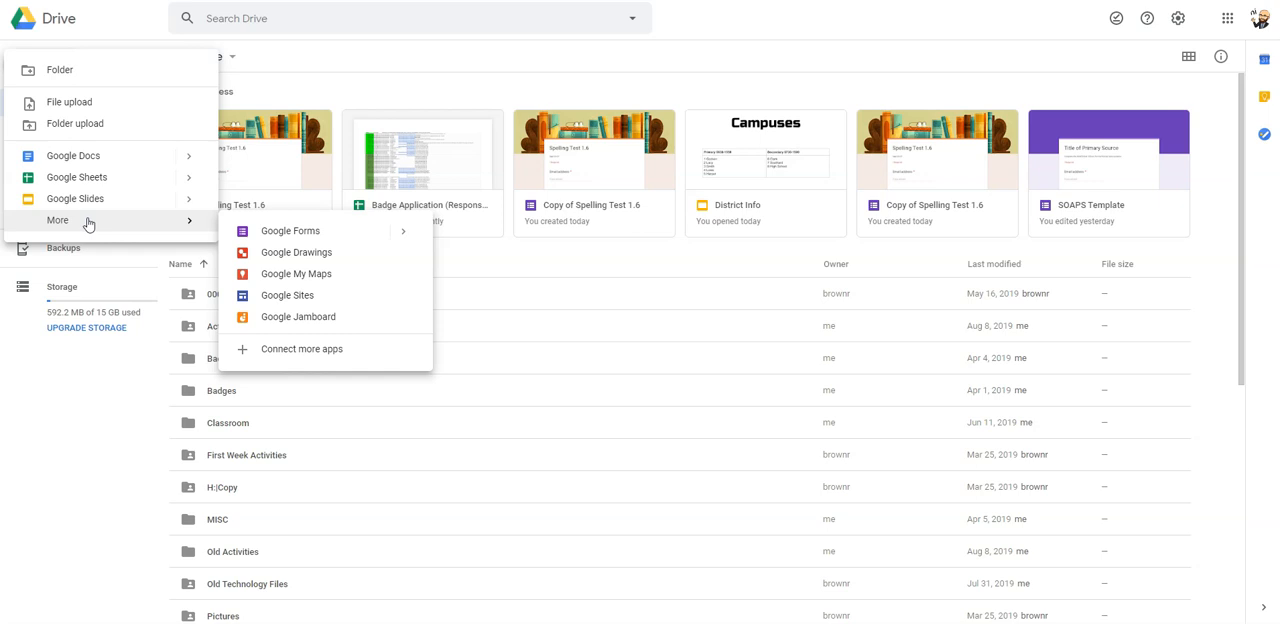
- Create a new blank Google Form and set both its title and its file name to "Example Quiz"
{"action": "left_click", "coordinate": [289, 234]}
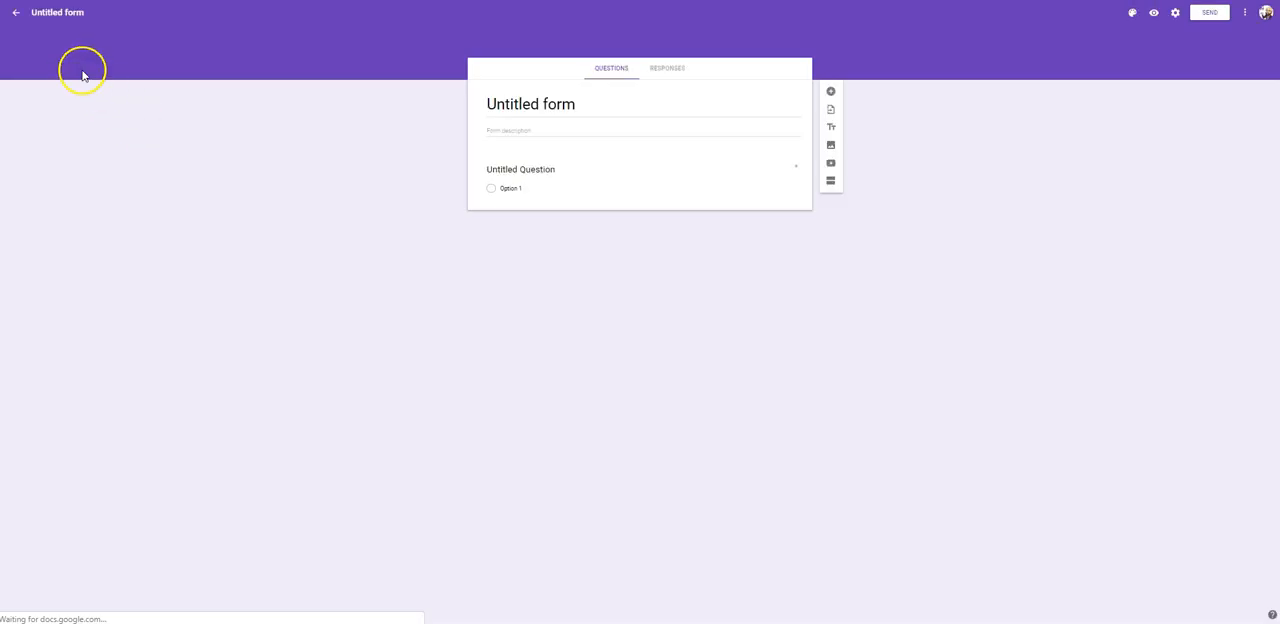
{"action": "left_click", "coordinate": [566, 104]}
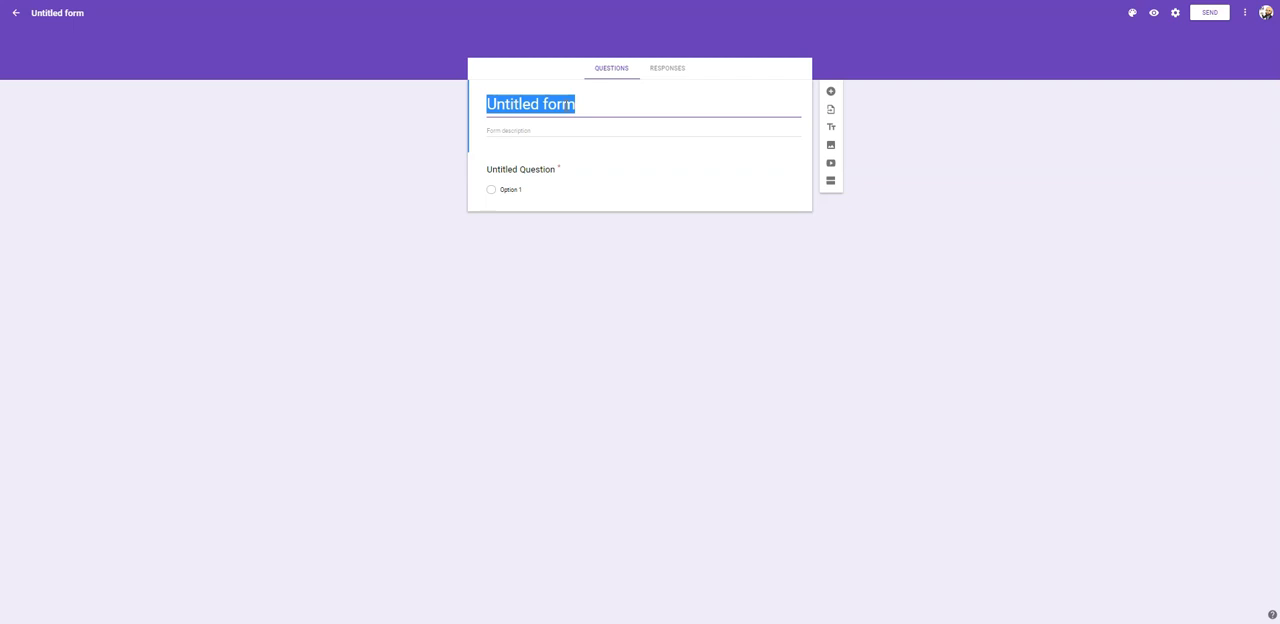
{"action": "type", "text": "Exa"}
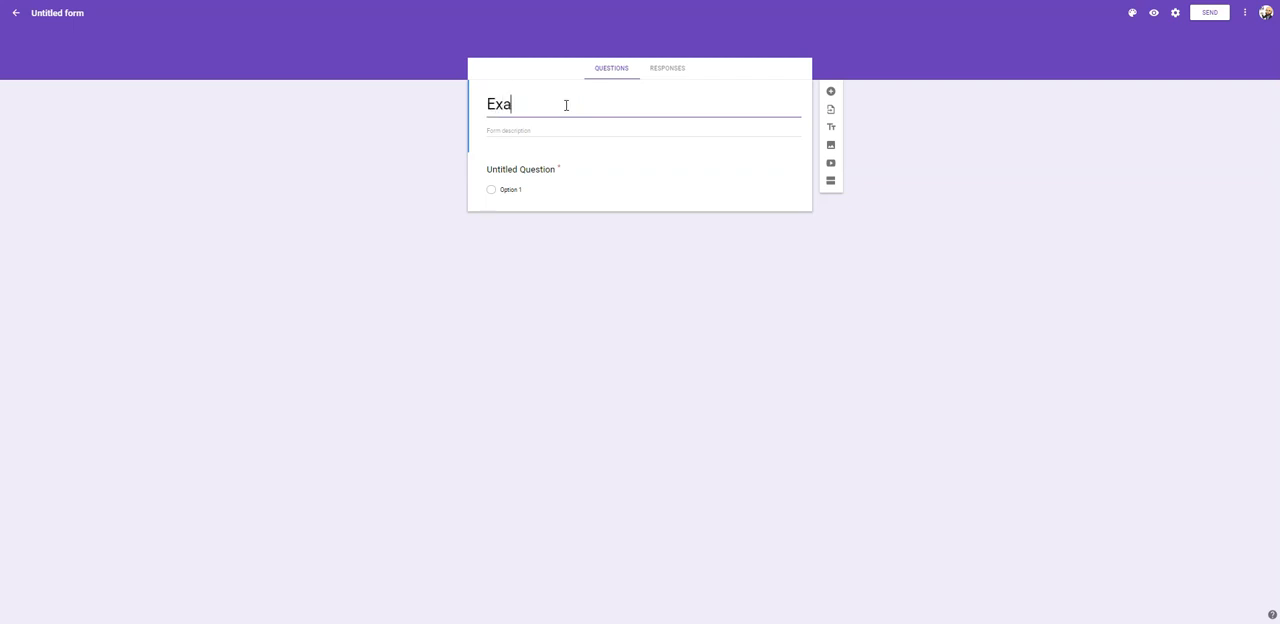
{"action": "type", "text": "mple Quiz"}
{"action": "left_click", "coordinate": [538, 116]}
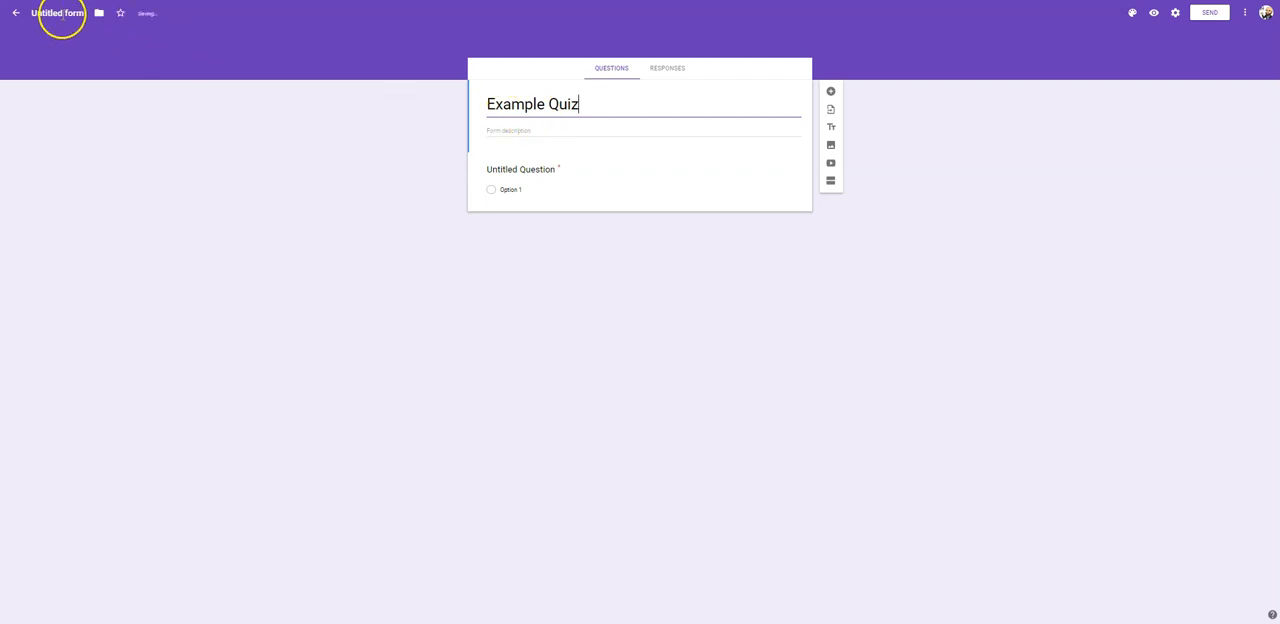
{"action": "left_click", "coordinate": [62, 14]}
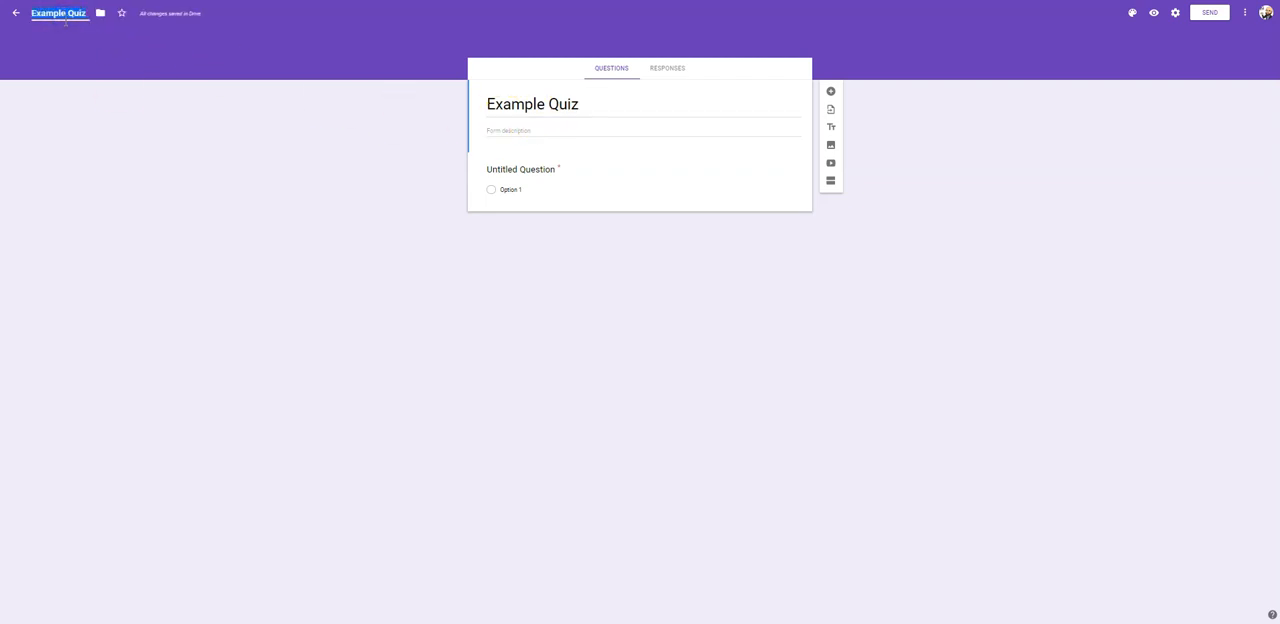
{"action": "left_click", "coordinate": [619, 100]}
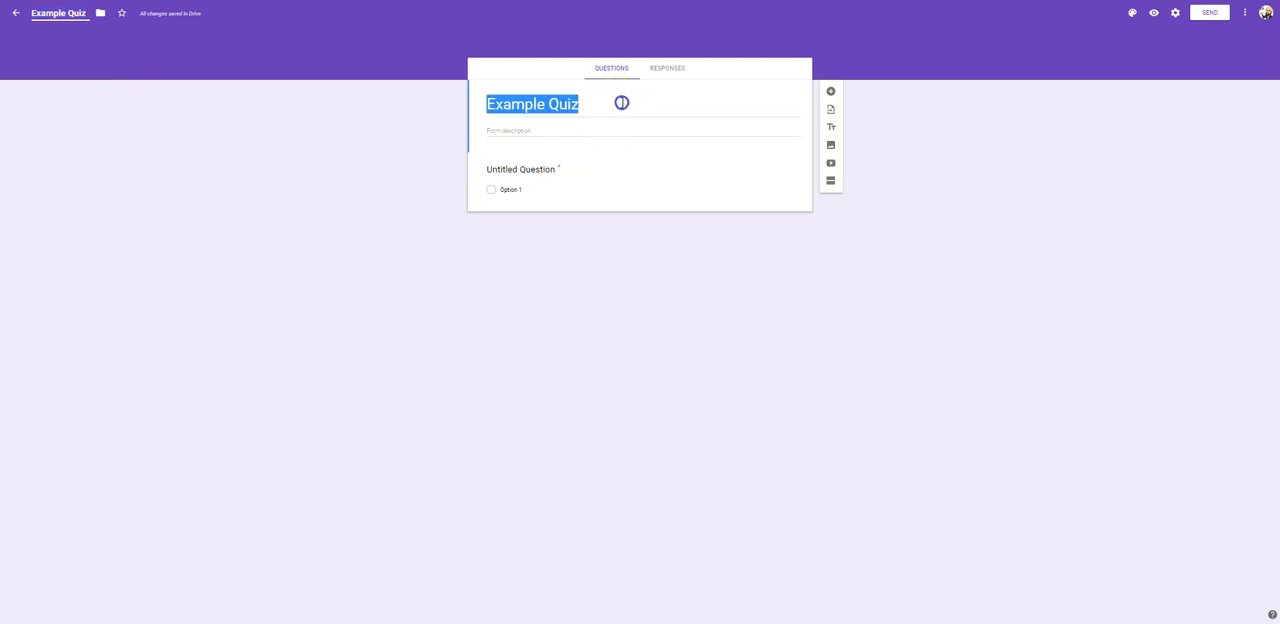
- In the form settings, turn on email address collection with response receipts always sent, and limit respondents to 1 response
{"action": "left_click", "coordinate": [1176, 16]}
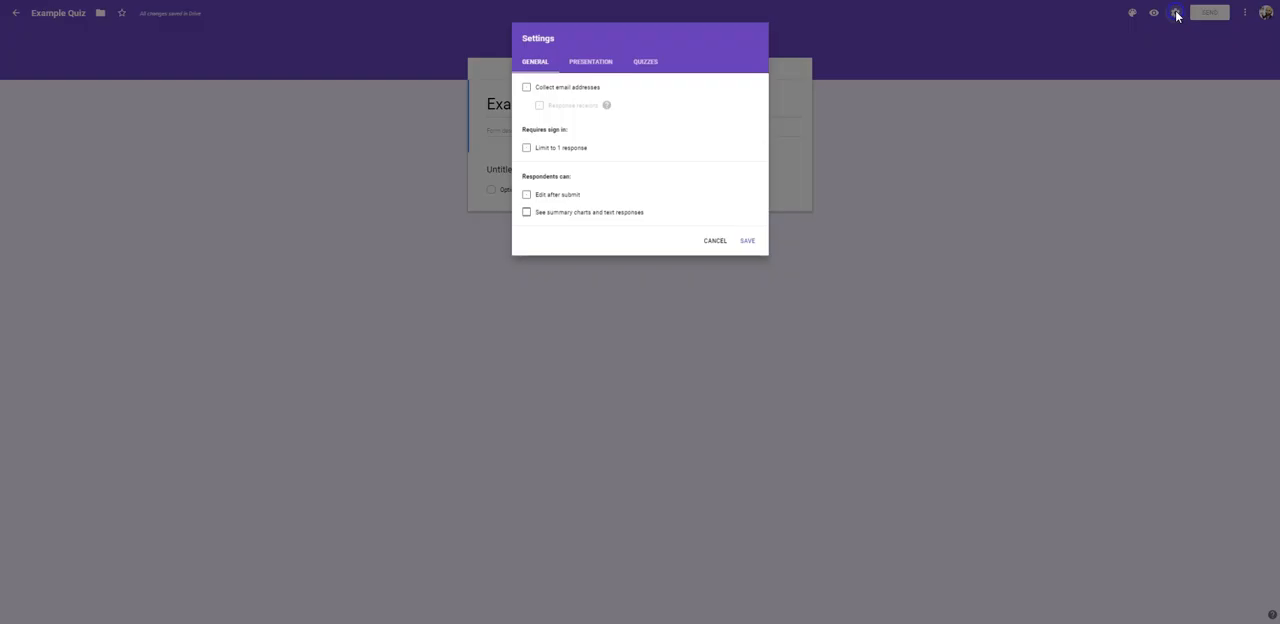
{"action": "left_click", "coordinate": [523, 88]}
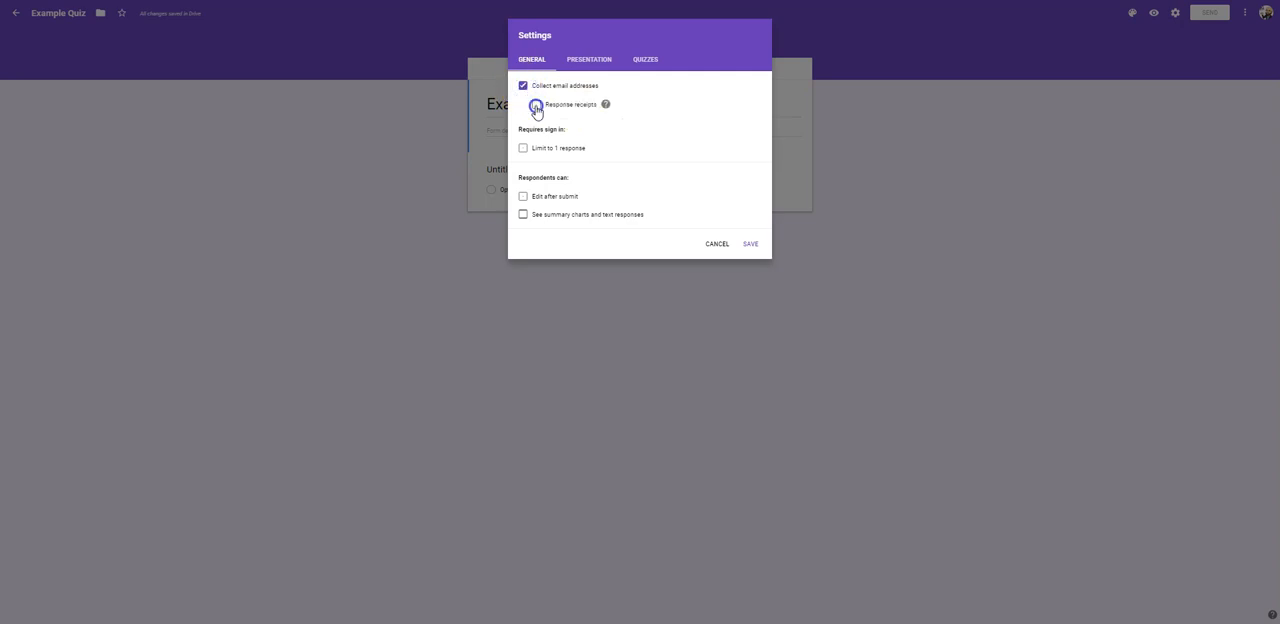
{"action": "left_click", "coordinate": [536, 106]}
{"action": "left_click", "coordinate": [549, 142]}
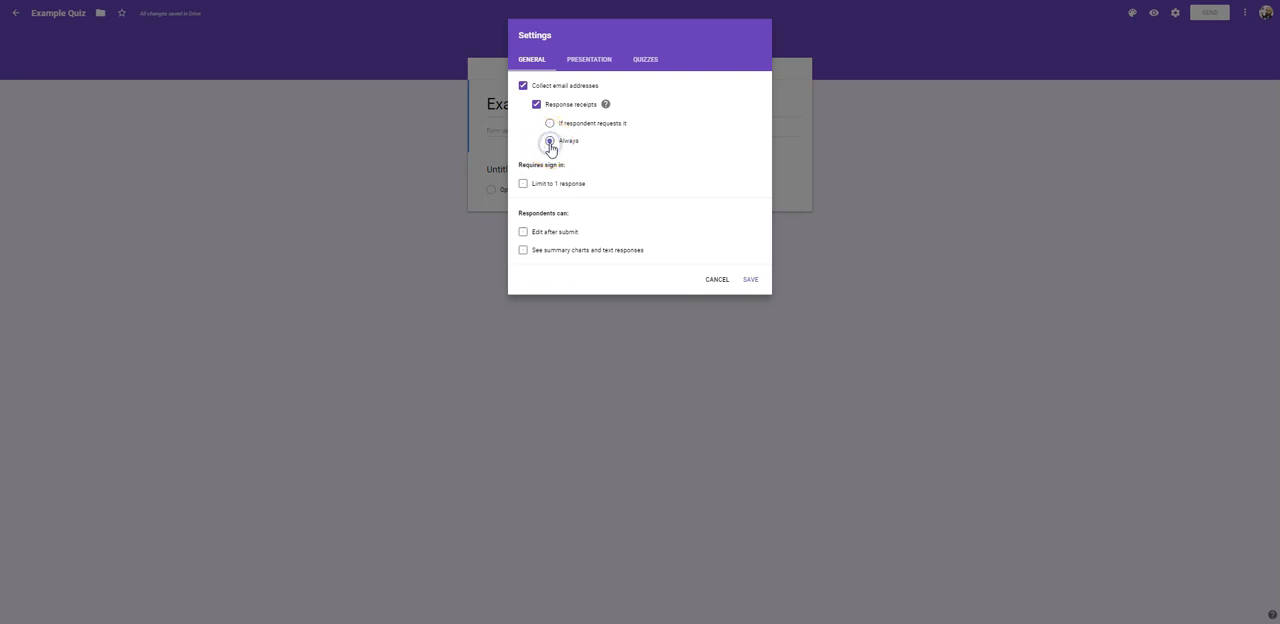
{"action": "left_click", "coordinate": [522, 186]}
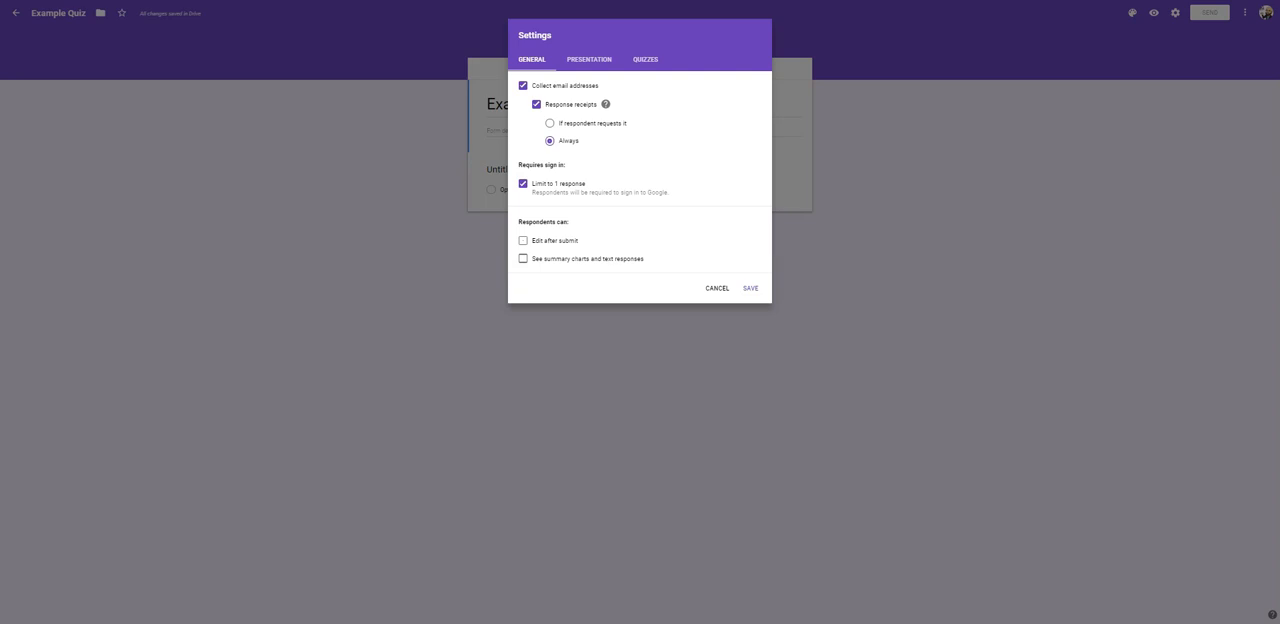
- Make the form a quiz and save the settings
{"action": "left_click", "coordinate": [645, 62]}
{"action": "left_click", "coordinate": [527, 90]}
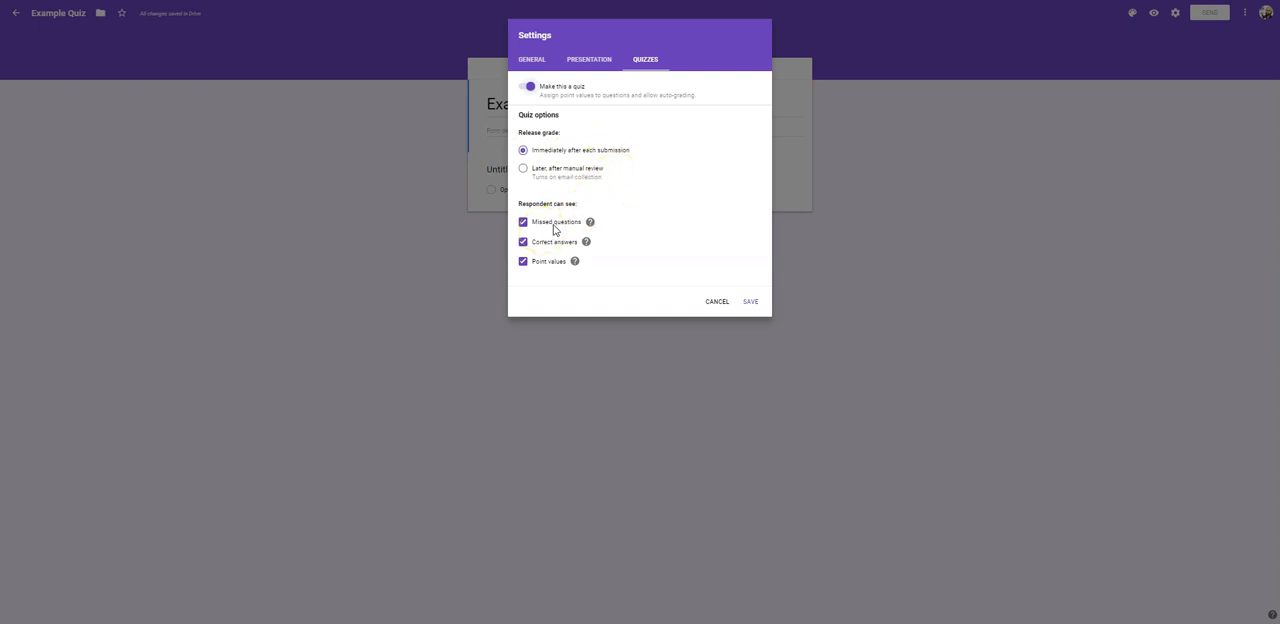
{"action": "mouse_move", "coordinate": [590, 228]}
{"action": "mouse_move", "coordinate": [587, 247]}
{"action": "left_click", "coordinate": [751, 302]}
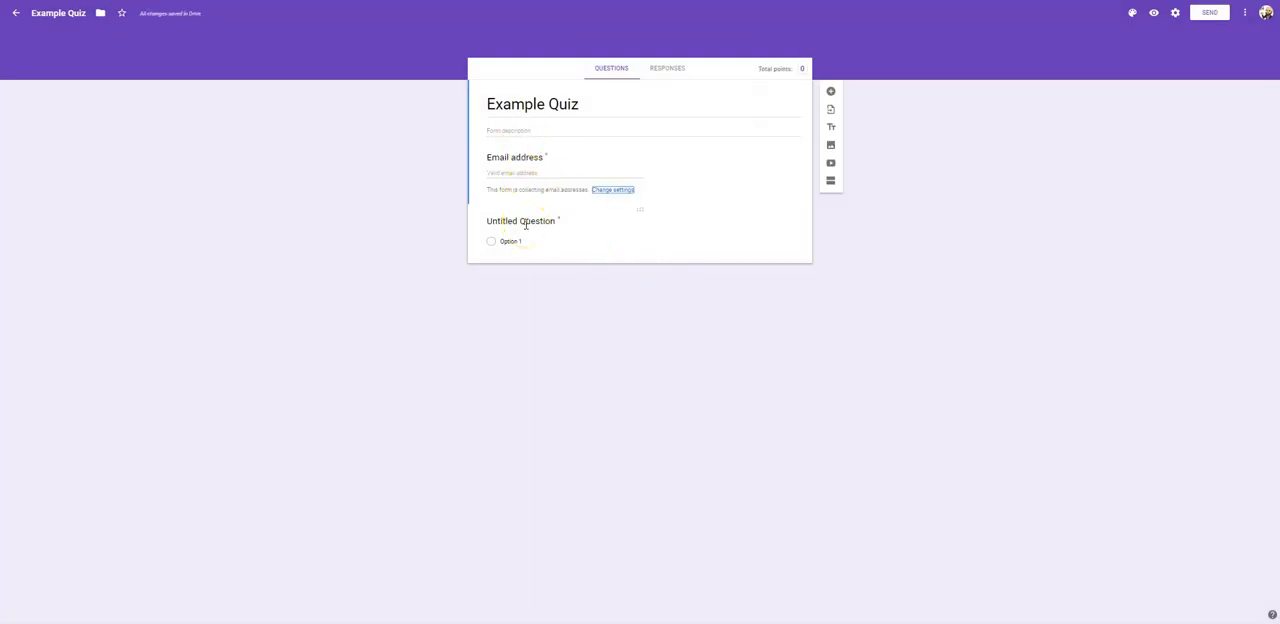
- Replace the untitled question's text with "1) What year did the Civil War start?"
{"action": "left_click", "coordinate": [524, 224]}
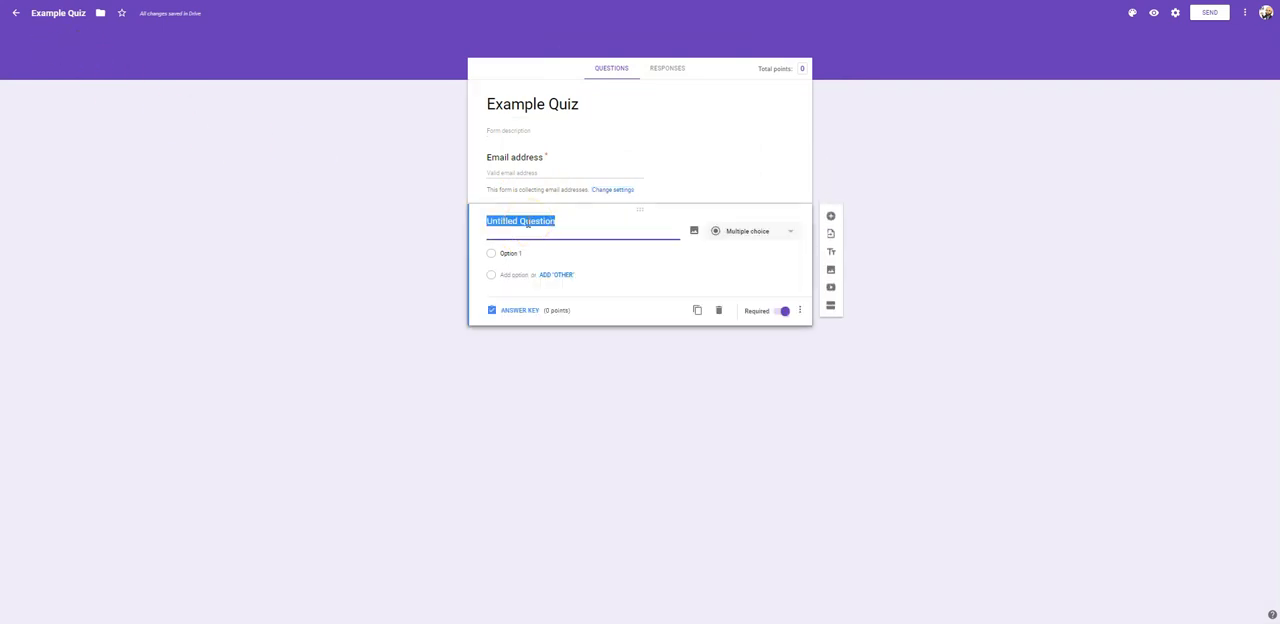
{"action": "type", "text": "1)"}
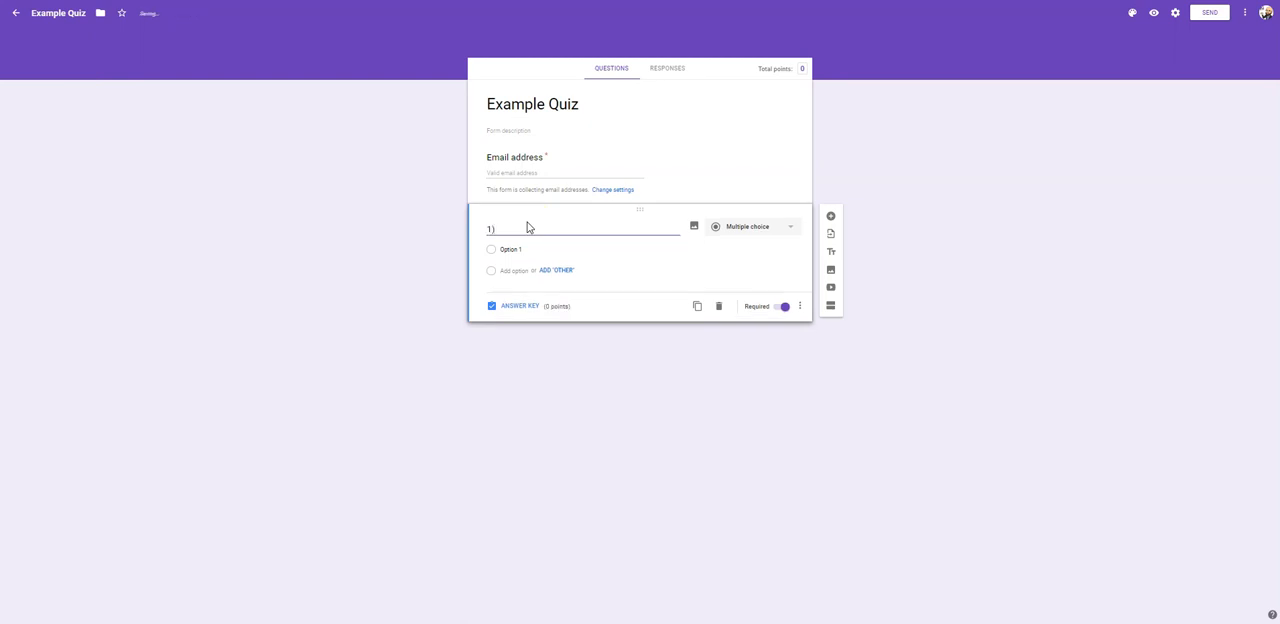
{"action": "type", "text": " What y"}
{"action": "type", "text": "our"}
{"action": "type", "text": " did the C"}
{"action": "type", "text": "ivil War"}
{"action": "type", "text": " s"}
{"action": "type", "text": "tart"}
{"action": "type", "text": "?"}
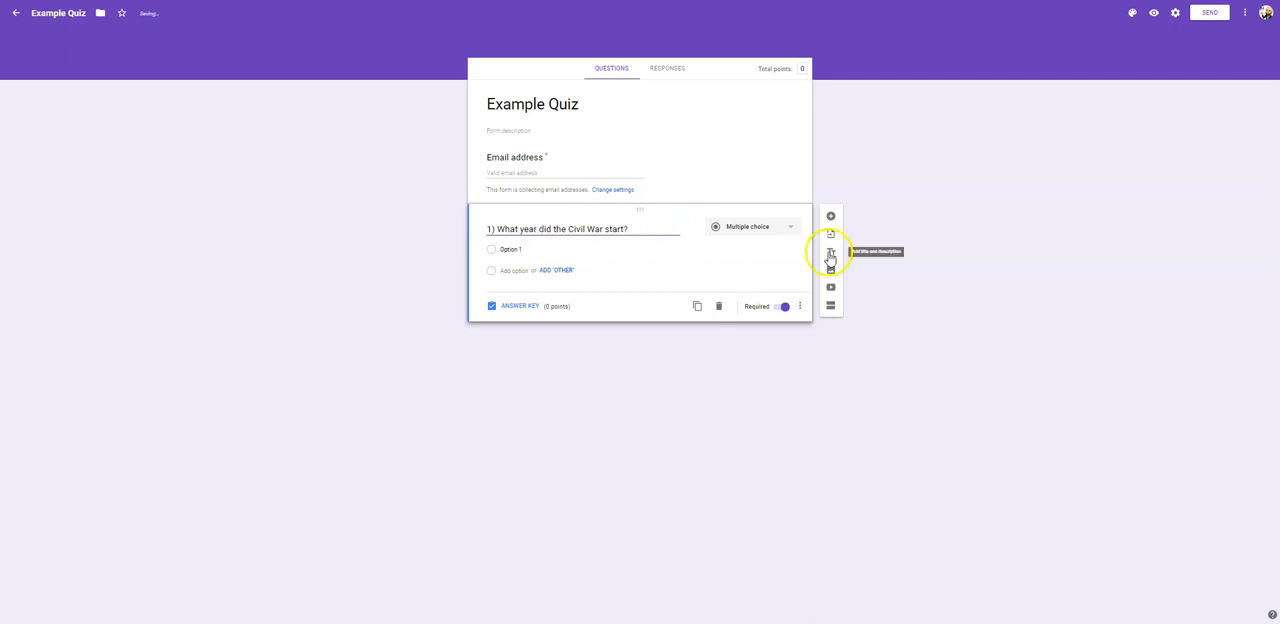
- Give the Civil War question four answer options: 1861, 1862, 1863 and 1864
{"action": "left_click", "coordinate": [512, 250]}
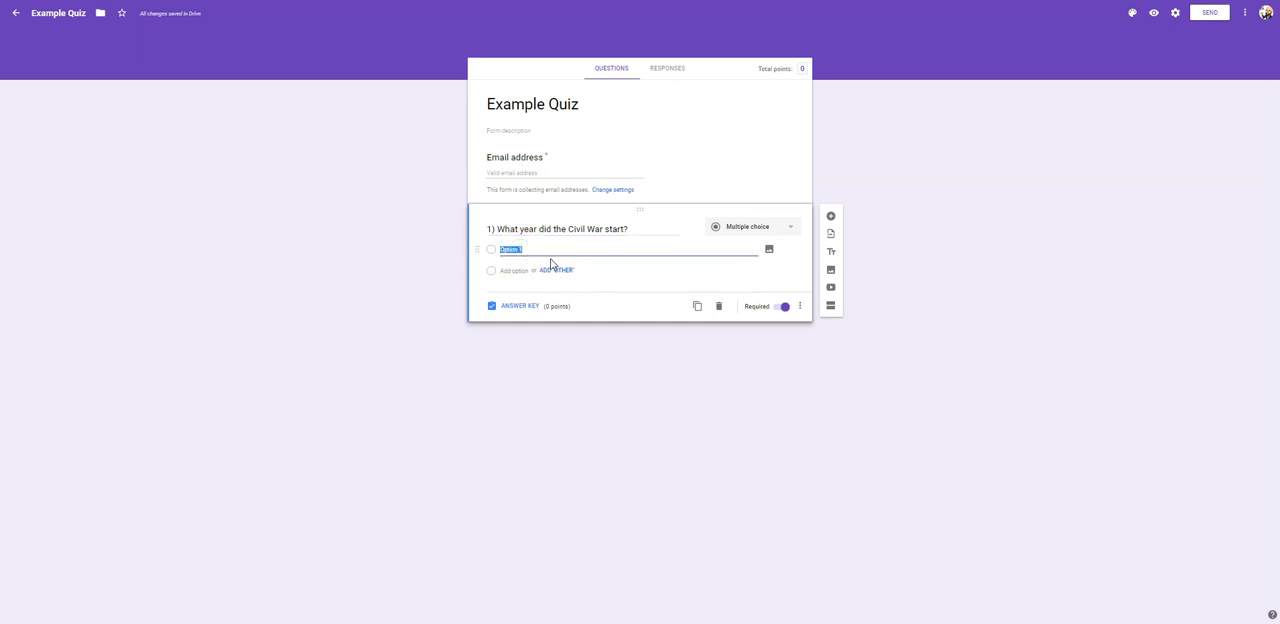
{"action": "type", "text": "1861"}
{"action": "left_click", "coordinate": [521, 271]}
{"action": "type", "text": "1"}
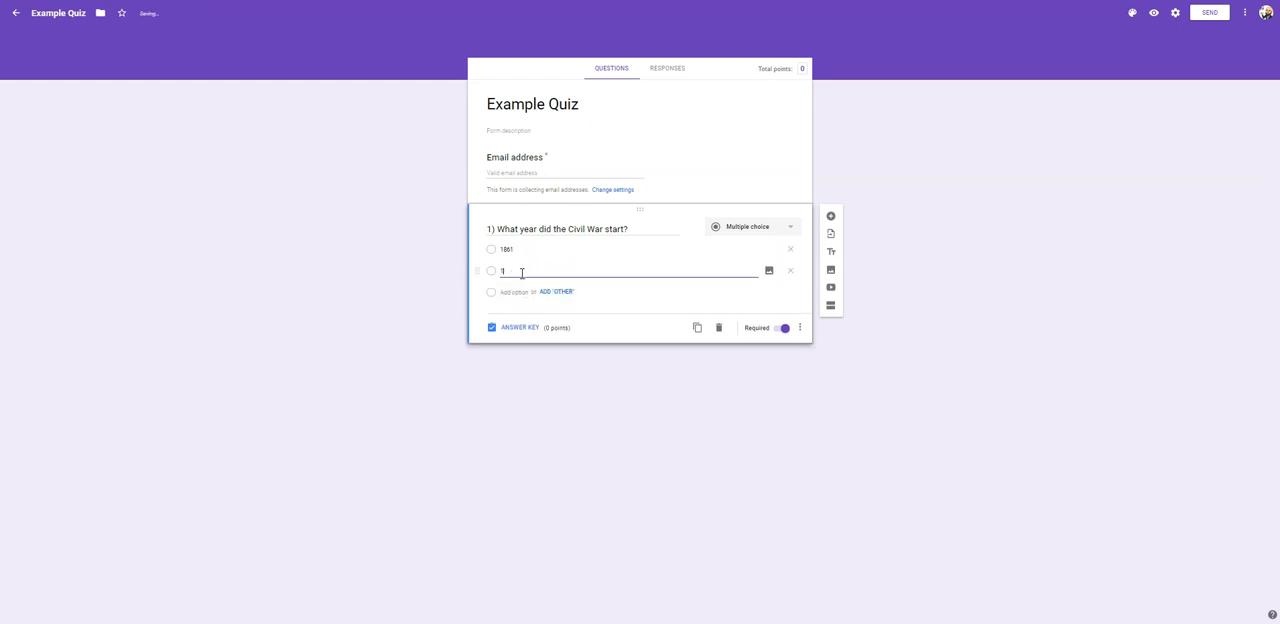
{"action": "type", "text": "862"}
{"action": "key", "text": "Return"}
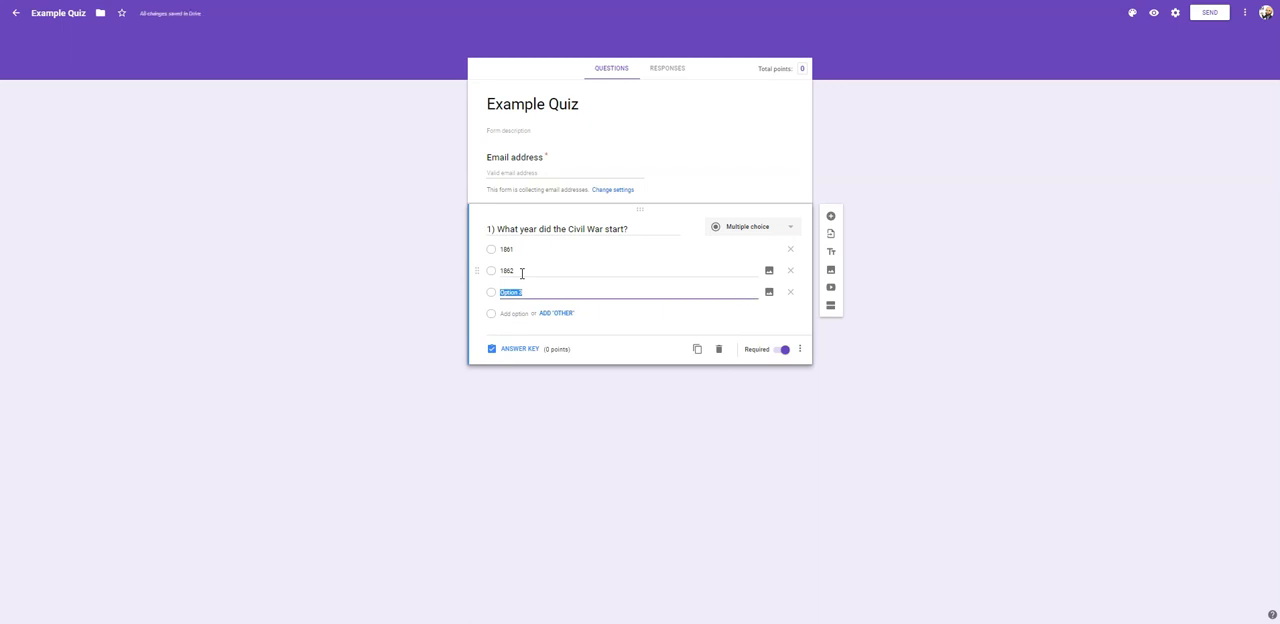
{"action": "type", "text": "1863"}
{"action": "key", "text": "Return"}
{"action": "type", "text": "18"}
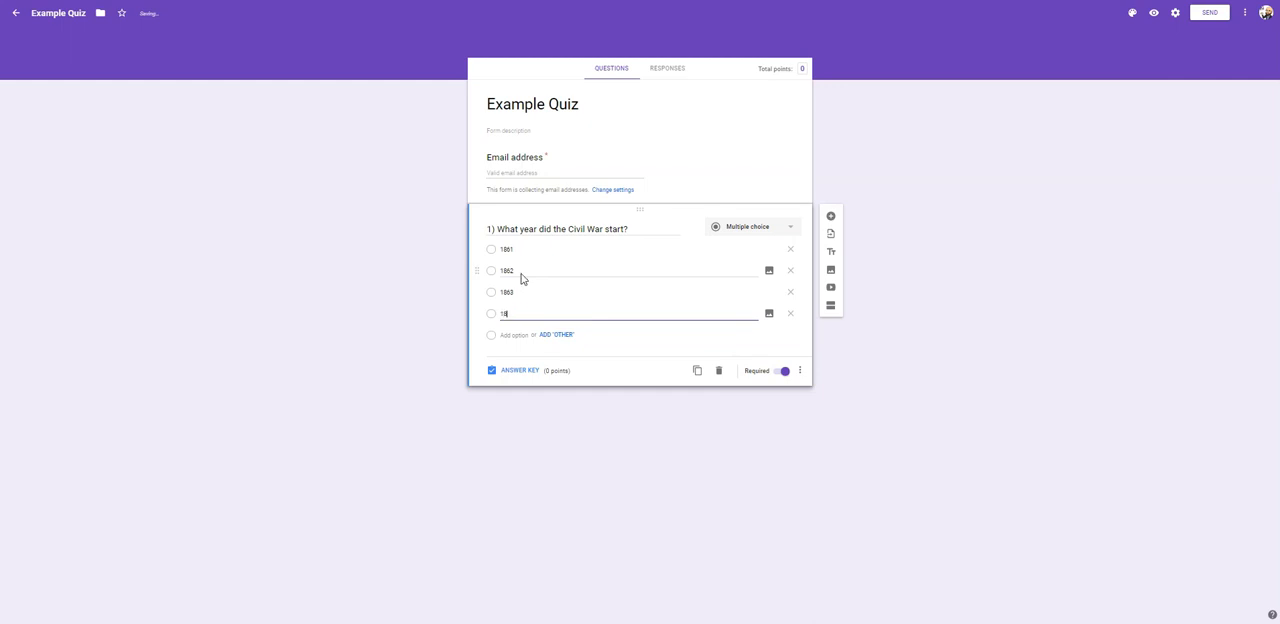
{"action": "type", "text": "64"}
- In the Civil War question's answer key, mark 1861 as correct and set its value to 50 points
{"action": "left_click", "coordinate": [518, 376]}
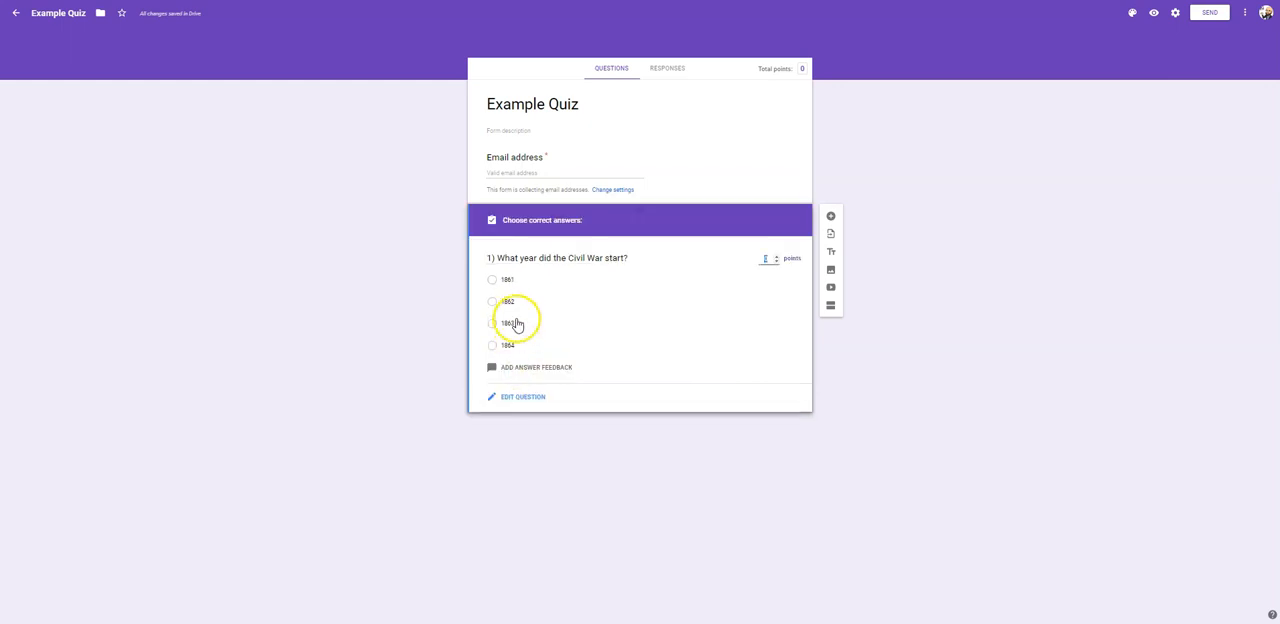
{"action": "left_click", "coordinate": [491, 282]}
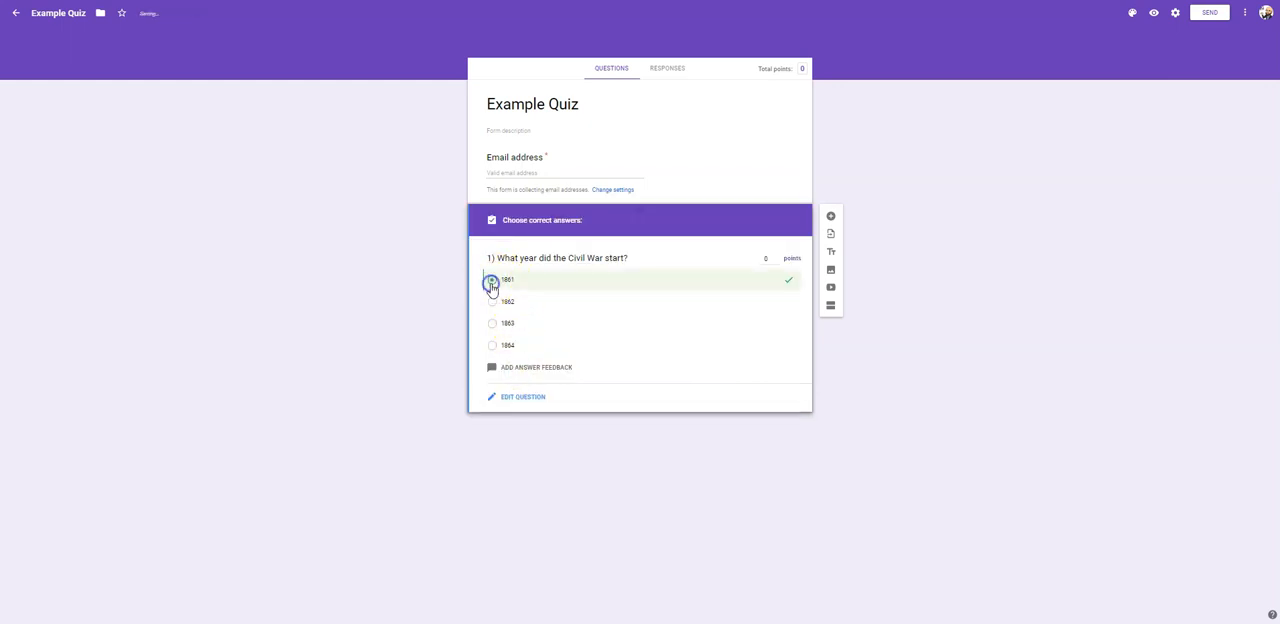
{"action": "left_click", "coordinate": [767, 259]}
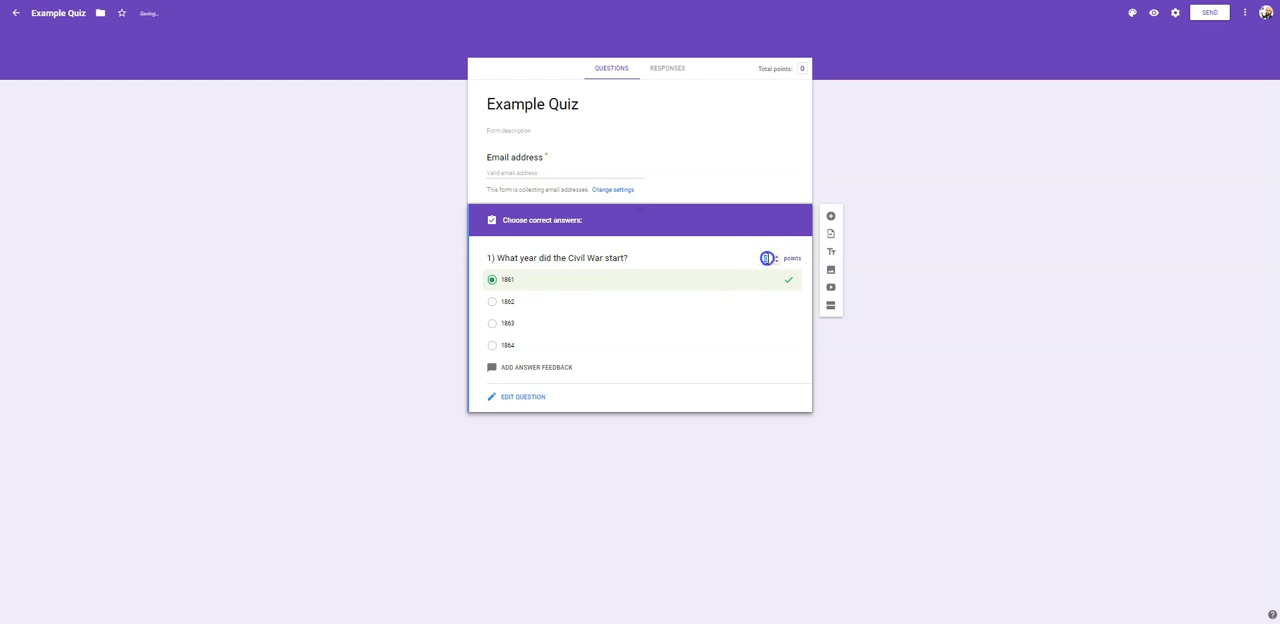
{"action": "left_click", "coordinate": [770, 258]}
{"action": "type", "text": "5"}
{"action": "left_click", "coordinate": [778, 305]}
{"action": "left_click", "coordinate": [508, 400]}
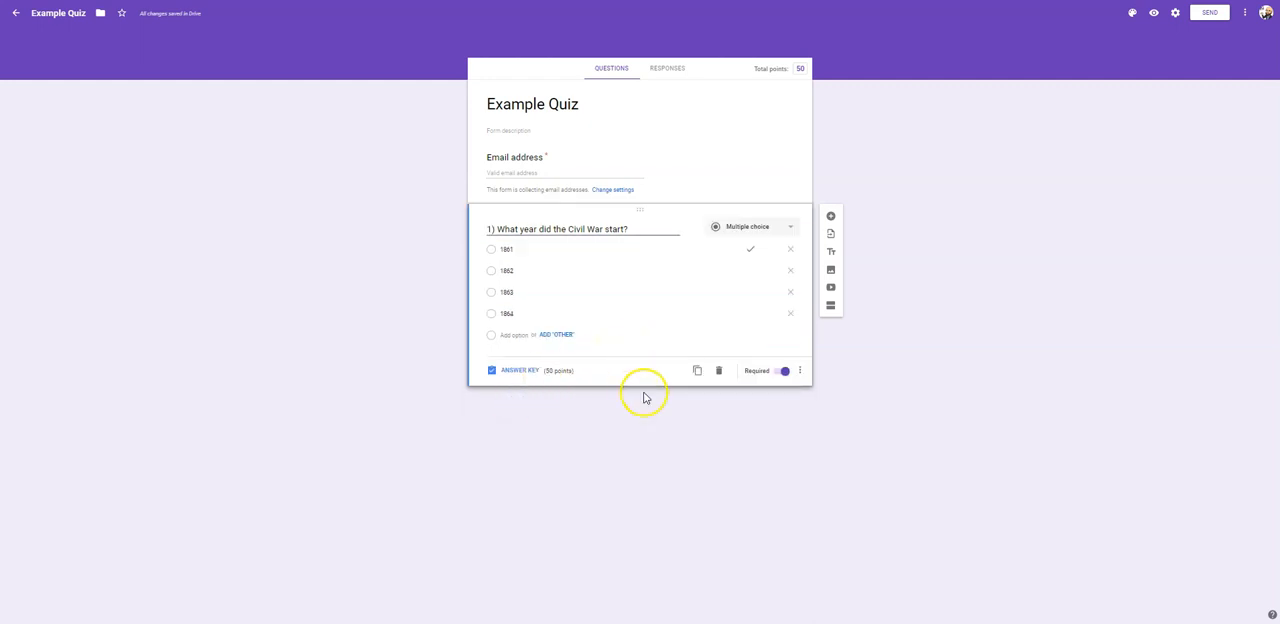
- Add a second question of type Short answer with the text "2) 2+2="
{"action": "left_click", "coordinate": [836, 220]}
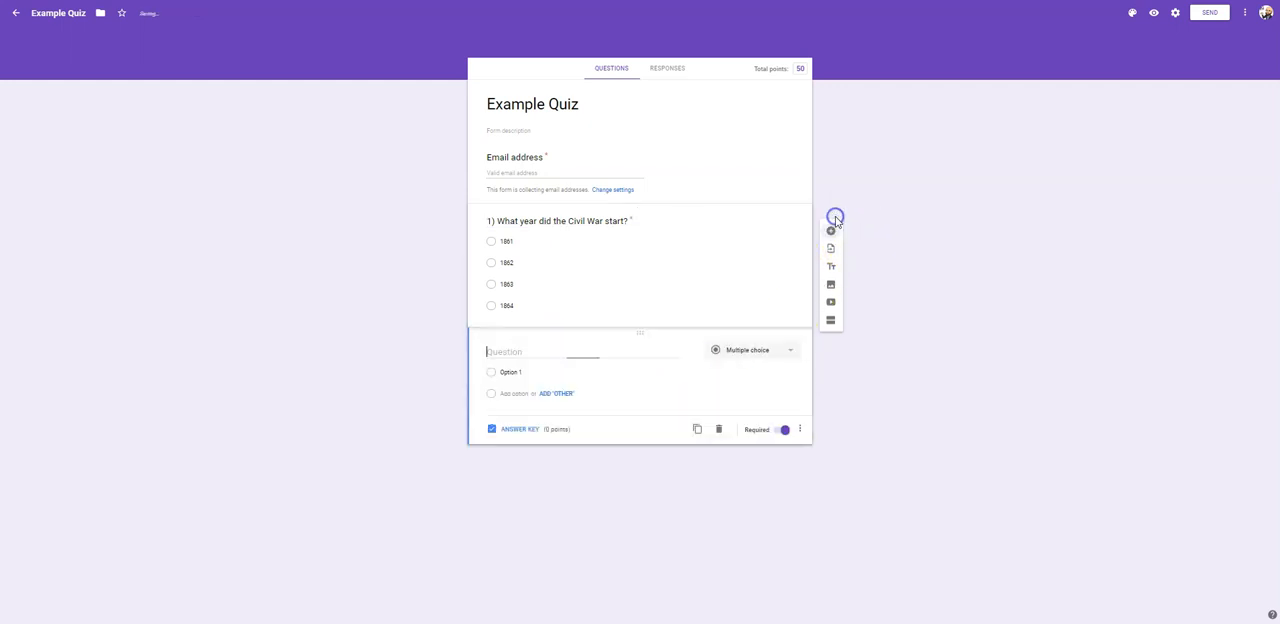
{"action": "left_click", "coordinate": [787, 352]}
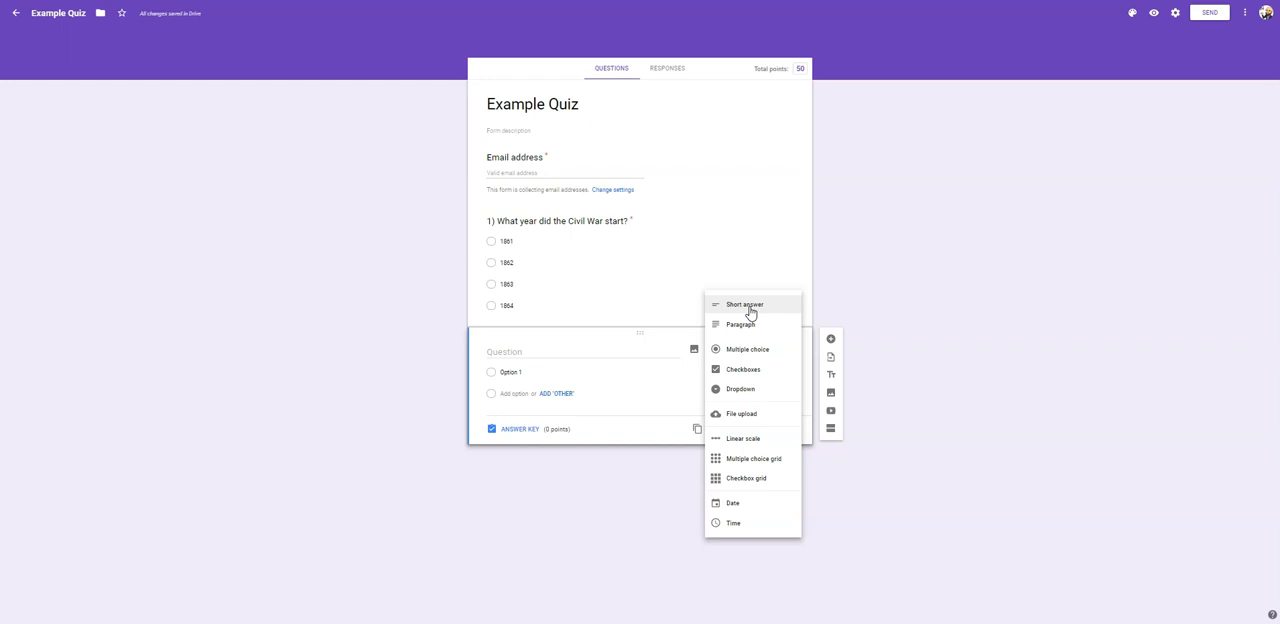
{"action": "left_click", "coordinate": [748, 306]}
{"action": "left_click", "coordinate": [515, 349]}
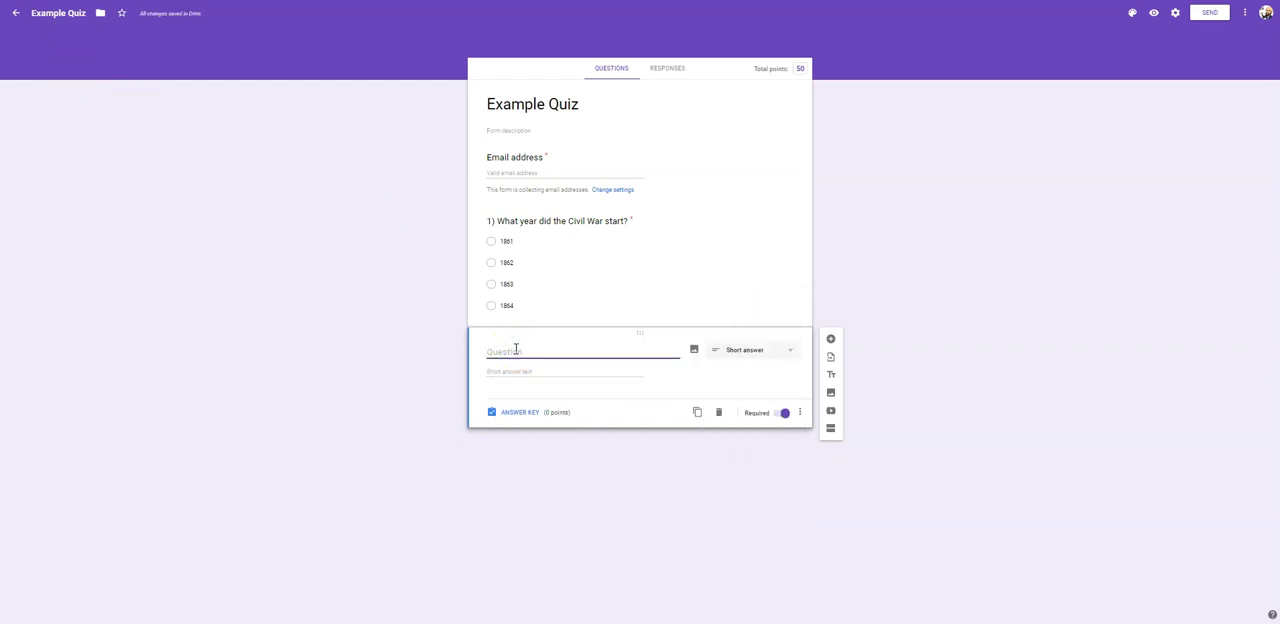
{"action": "type", "text": "2) 2+2="}
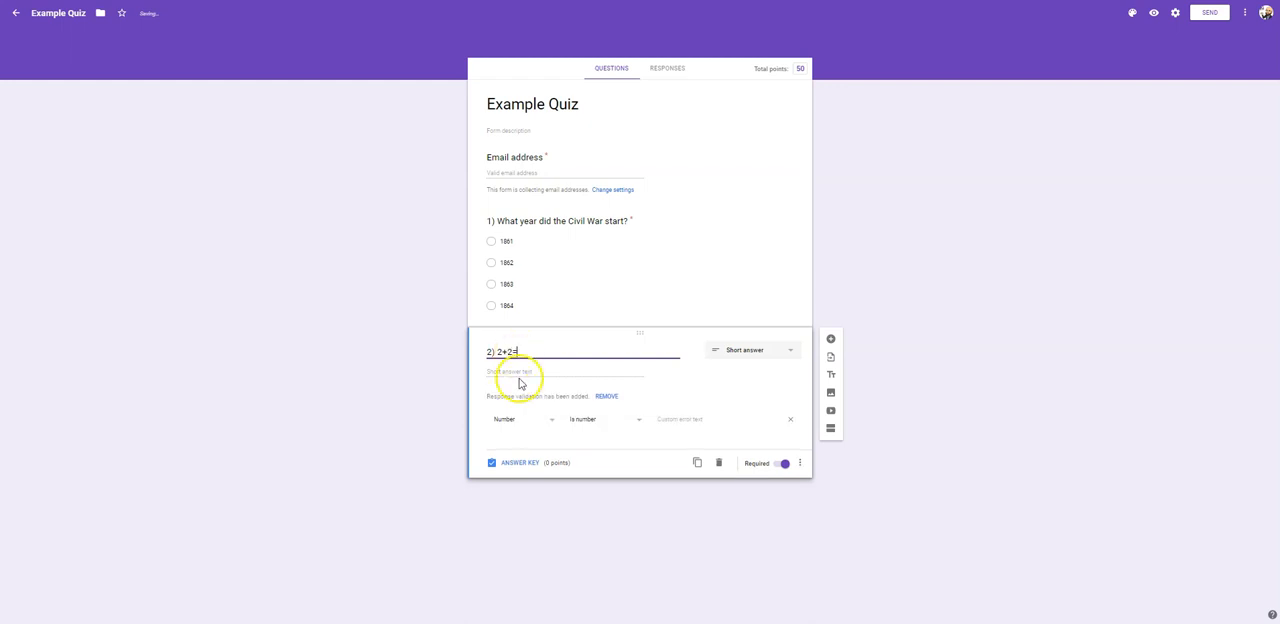
- In the 2+2 question's answer key, enter 4 as correct for 50 points and mark all other answers incorrect
{"action": "left_click", "coordinate": [517, 463]}
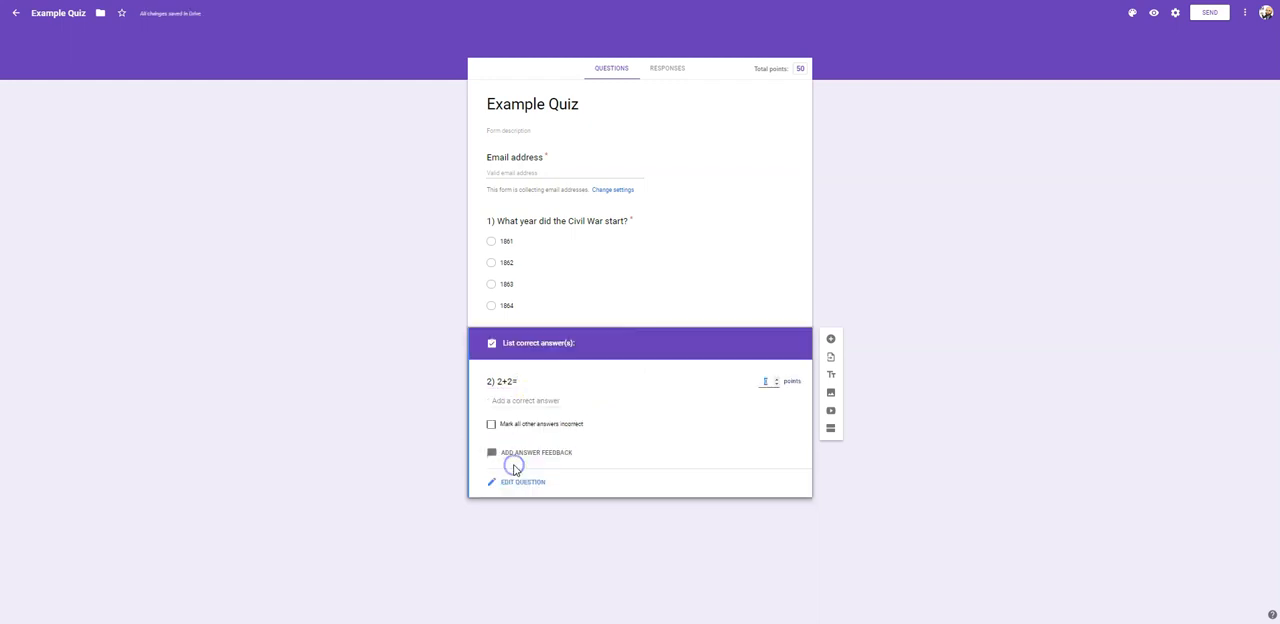
{"action": "left_click", "coordinate": [516, 401]}
{"action": "type", "text": "4"}
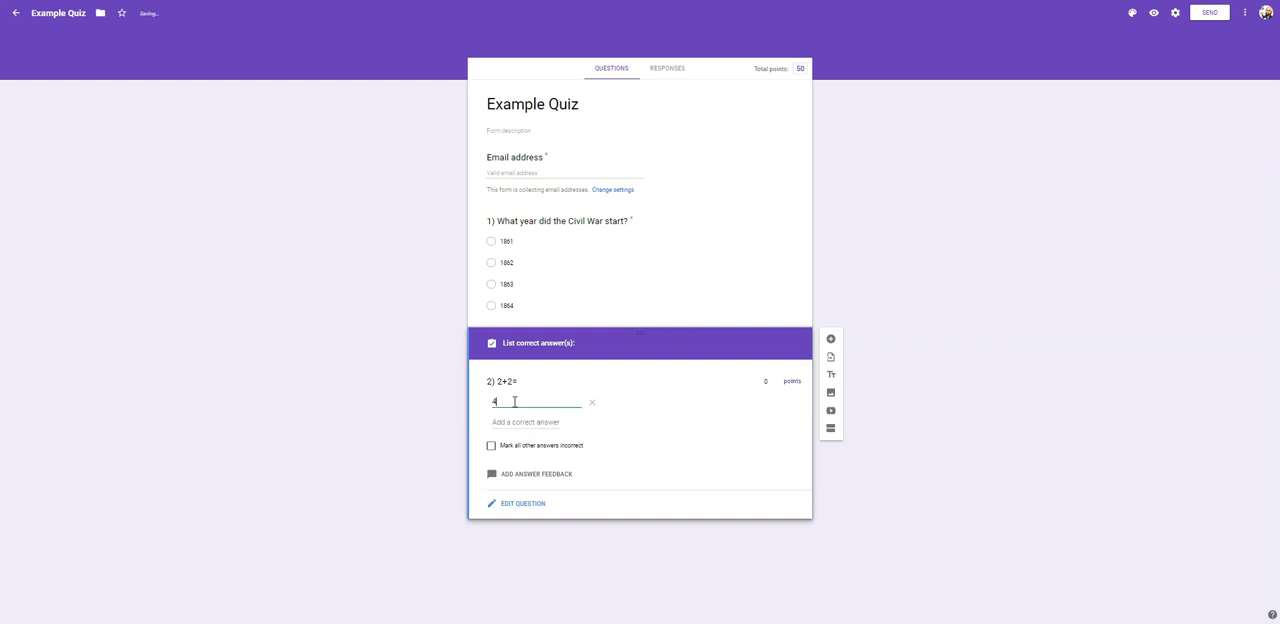
{"action": "left_click", "coordinate": [770, 381]}
{"action": "type", "text": "50"}
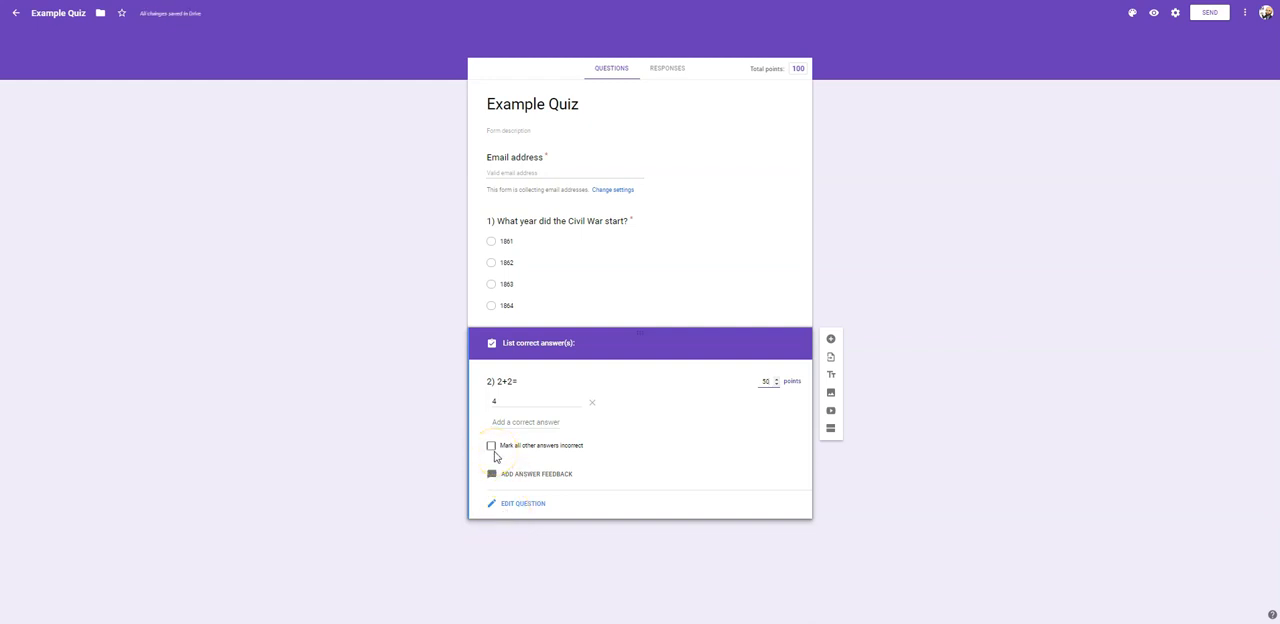
{"action": "left_click", "coordinate": [491, 450]}
{"action": "left_click", "coordinate": [525, 504]}
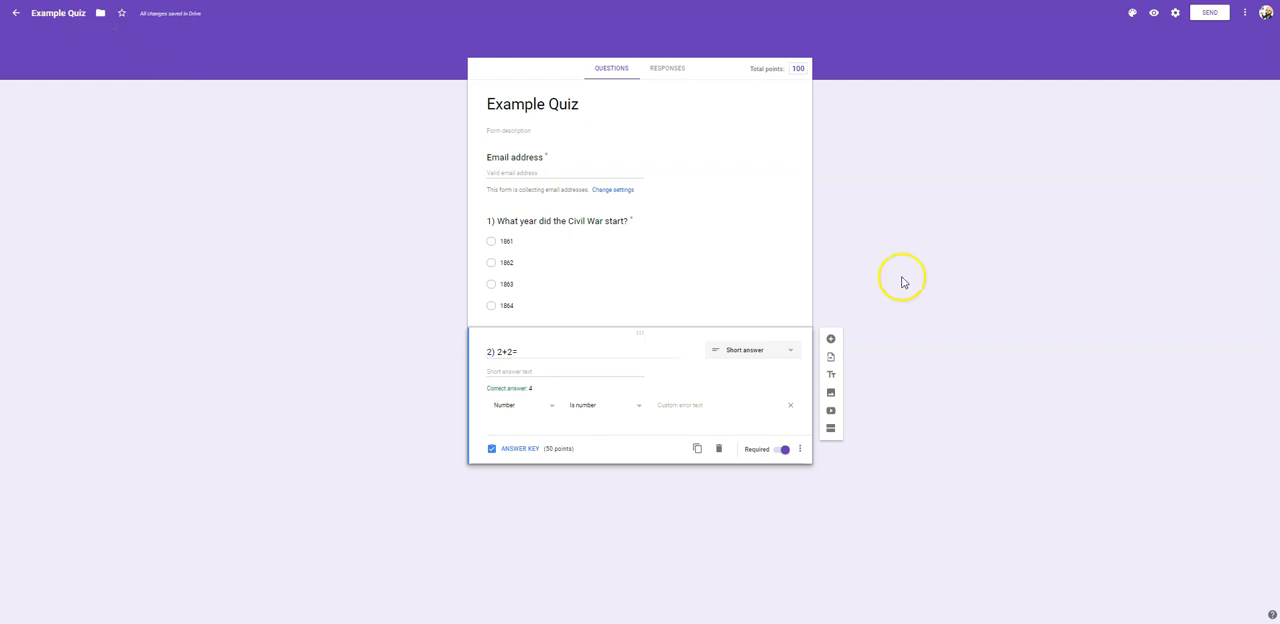
- Open the form's sending options and copy its full shareable link
{"action": "left_click", "coordinate": [1208, 14]}
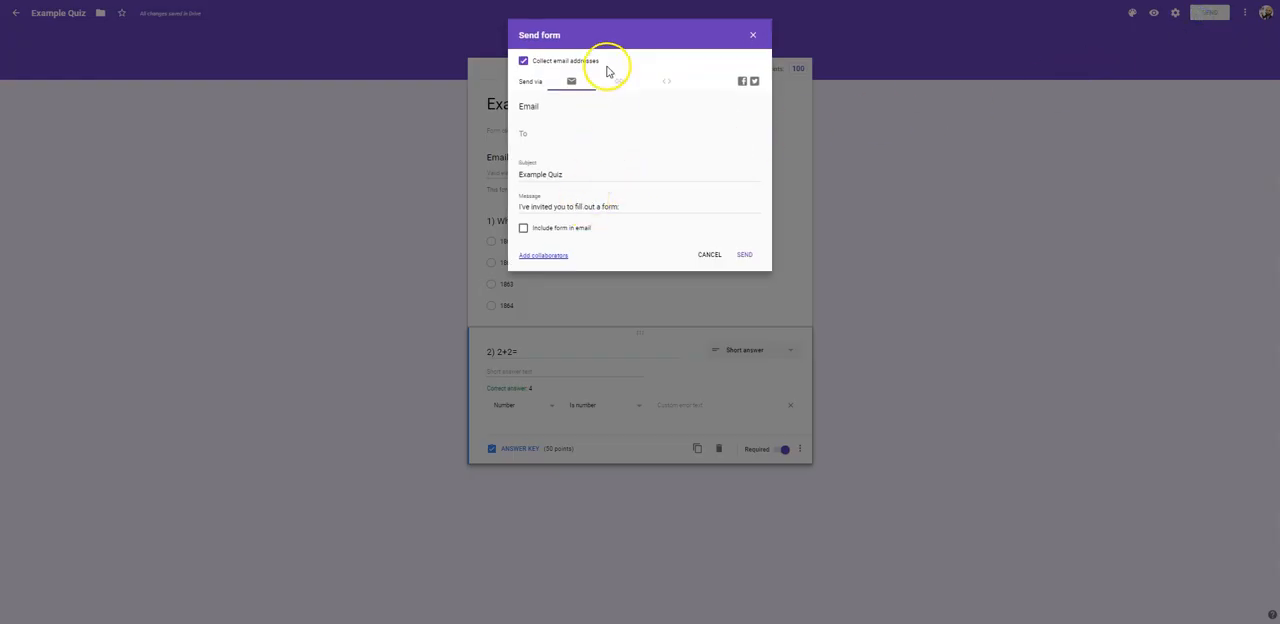
{"action": "left_click", "coordinate": [618, 84]}
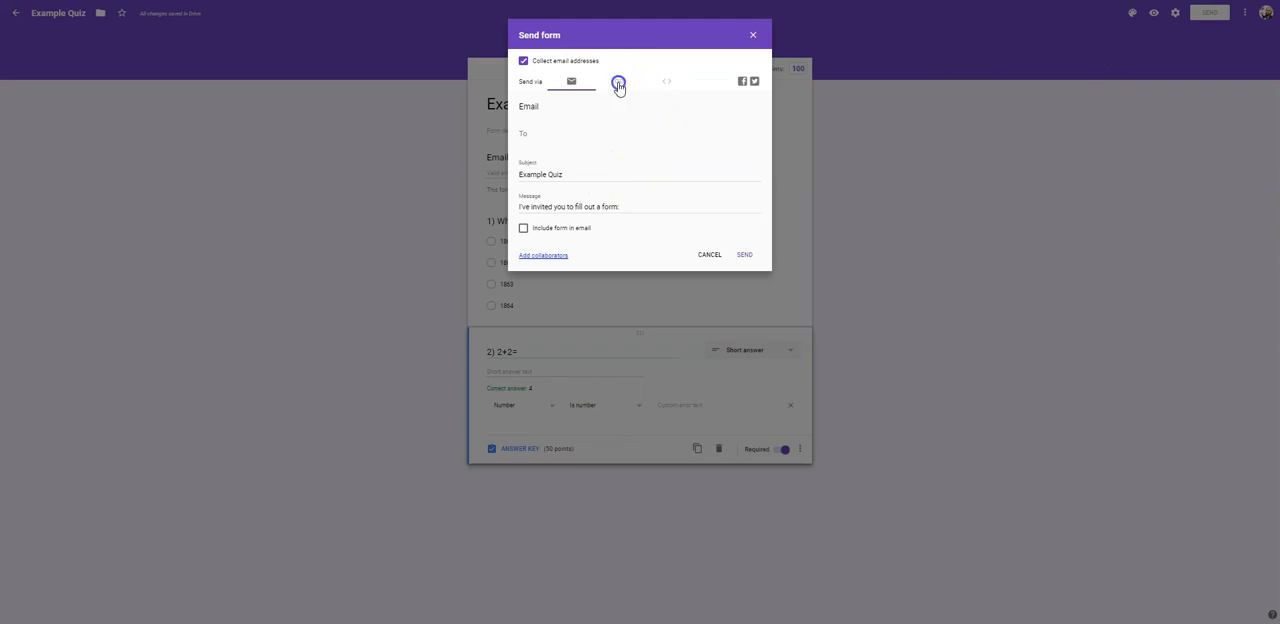
{"action": "left_click", "coordinate": [626, 122]}
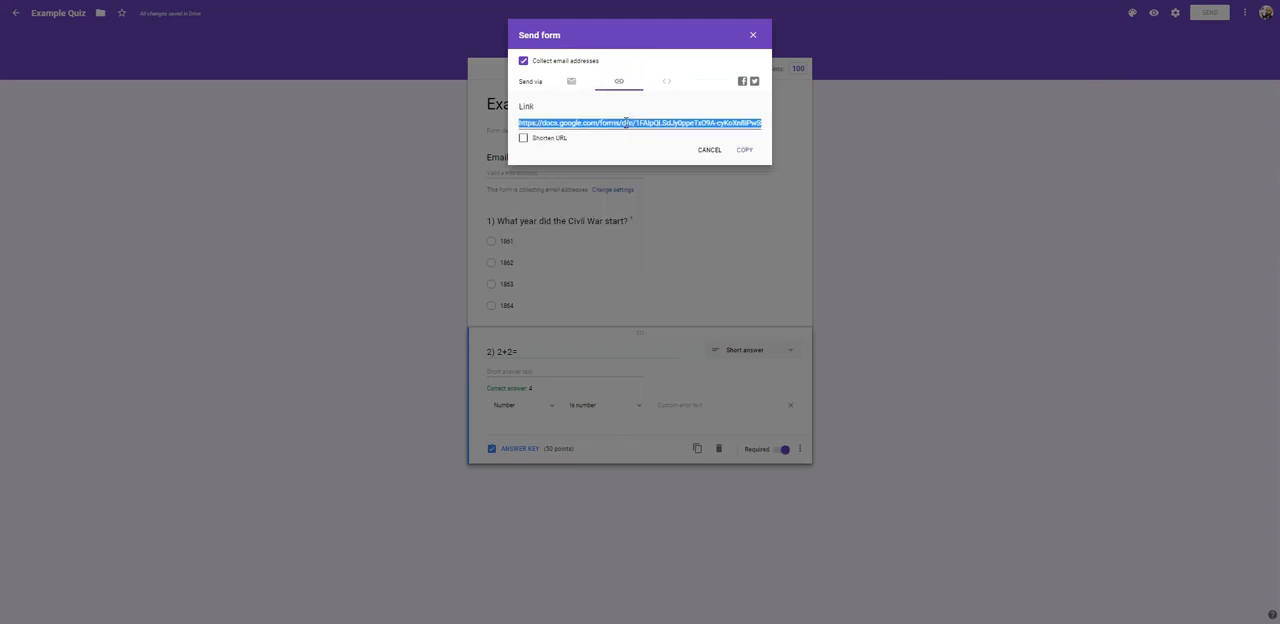
{"action": "left_click", "coordinate": [743, 150]}
- Send the quiz by email, choosing the suggested contact's email address as the recipient
{"action": "left_click", "coordinate": [567, 83]}
{"action": "left_click", "coordinate": [576, 134]}
{"action": "type", "text": "rbr"}
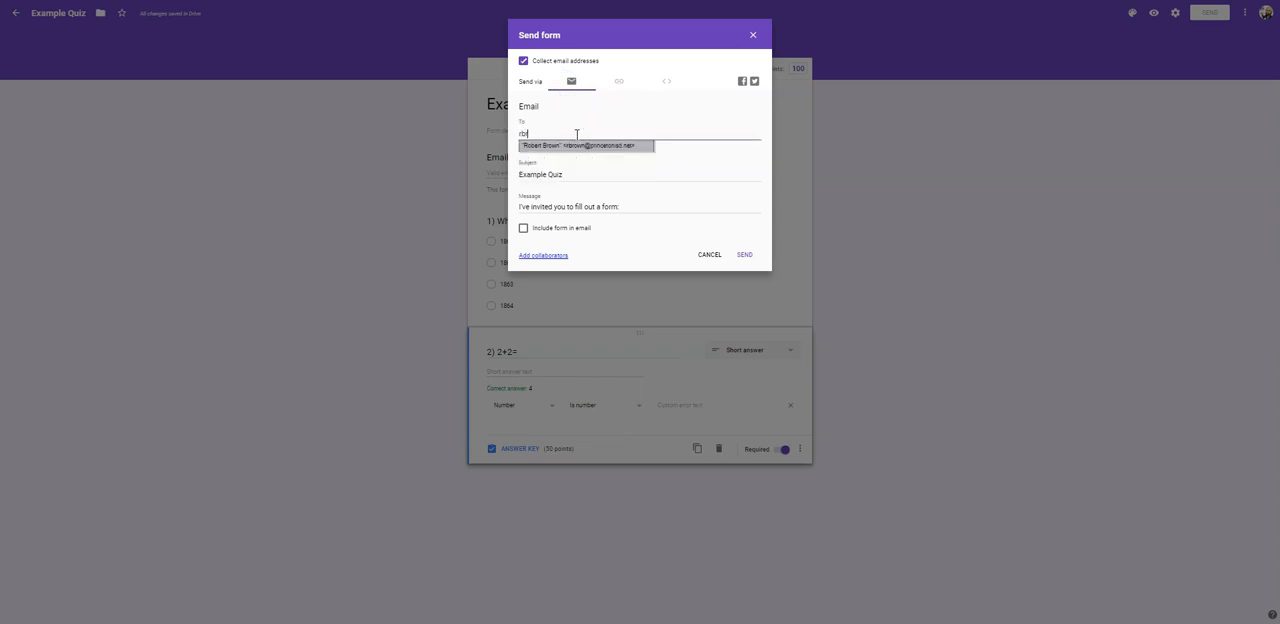
{"action": "left_click", "coordinate": [584, 146]}
{"action": "left_click", "coordinate": [740, 255]}
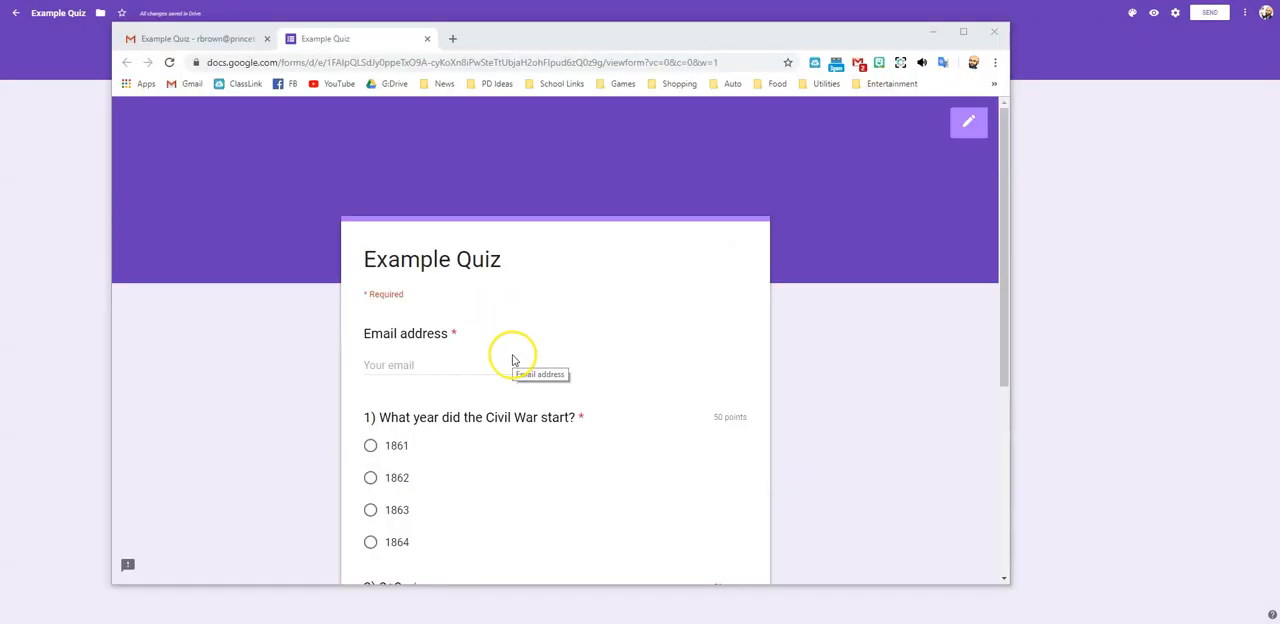
- Fill in the respondent's email address in the quiz's required email field
{"action": "left_click", "coordinate": [459, 369]}
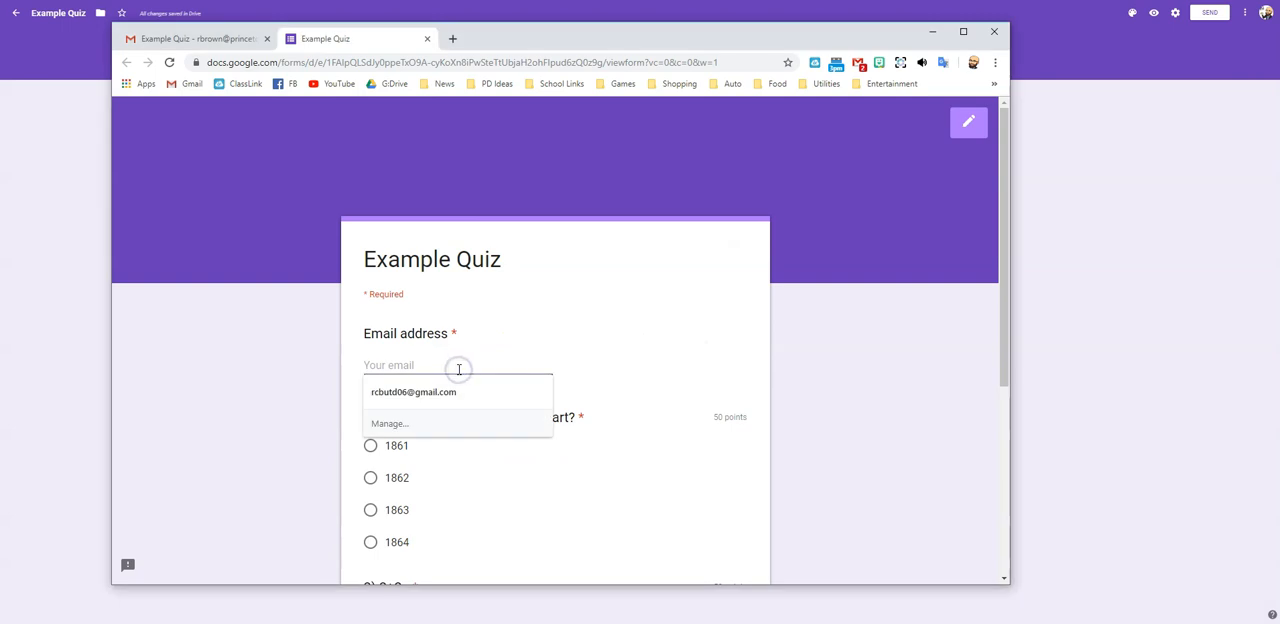
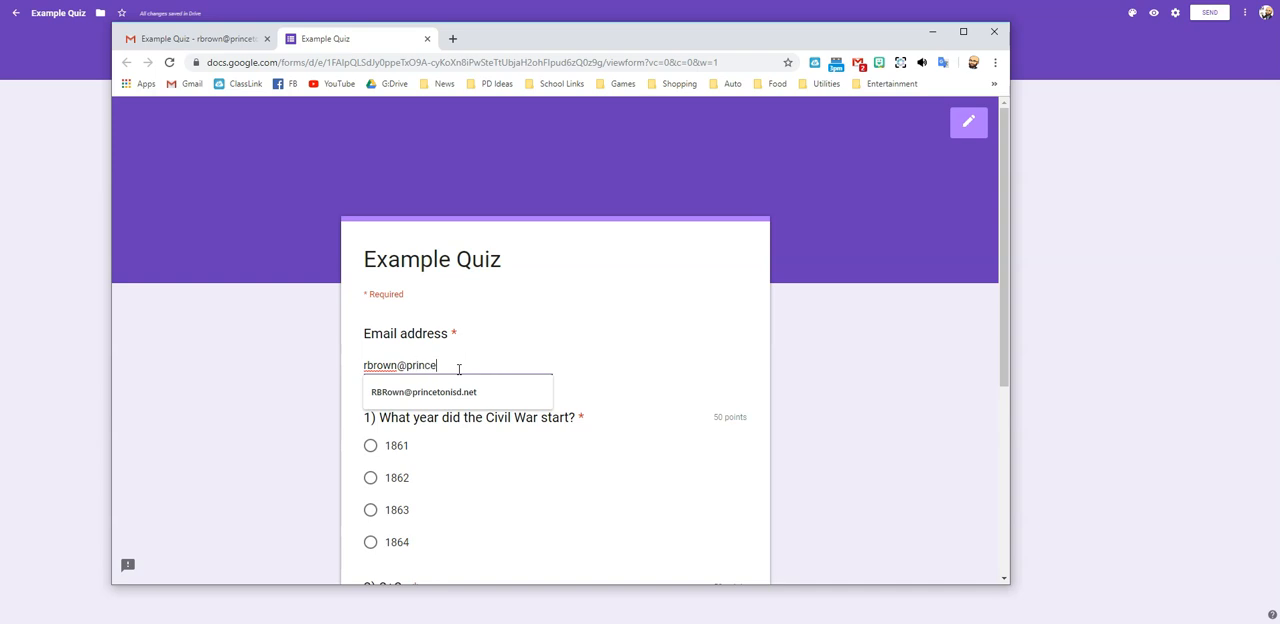
{"action": "key", "text": "Tab"}
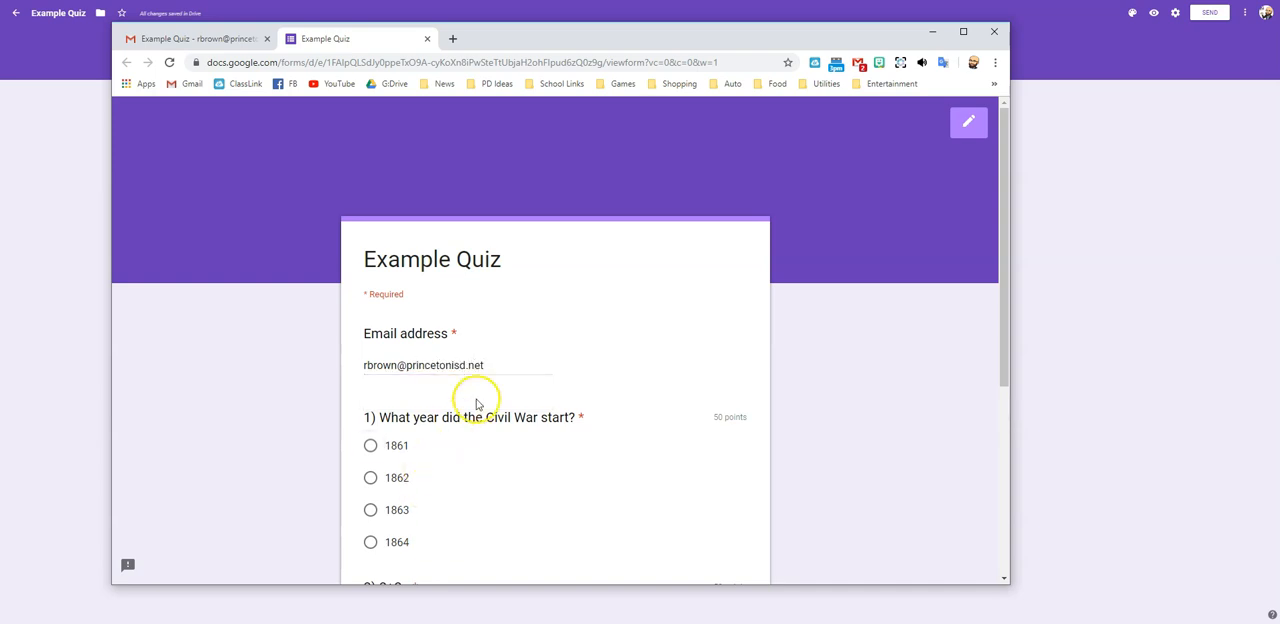
- Answer 1861 to the Civil War question and 4 to the 2+2 question, and submit the quiz
{"action": "scroll", "coordinate": [466, 400], "scroll_direction": "down", "scroll_amount": 2}
{"action": "left_click", "coordinate": [370, 311]}
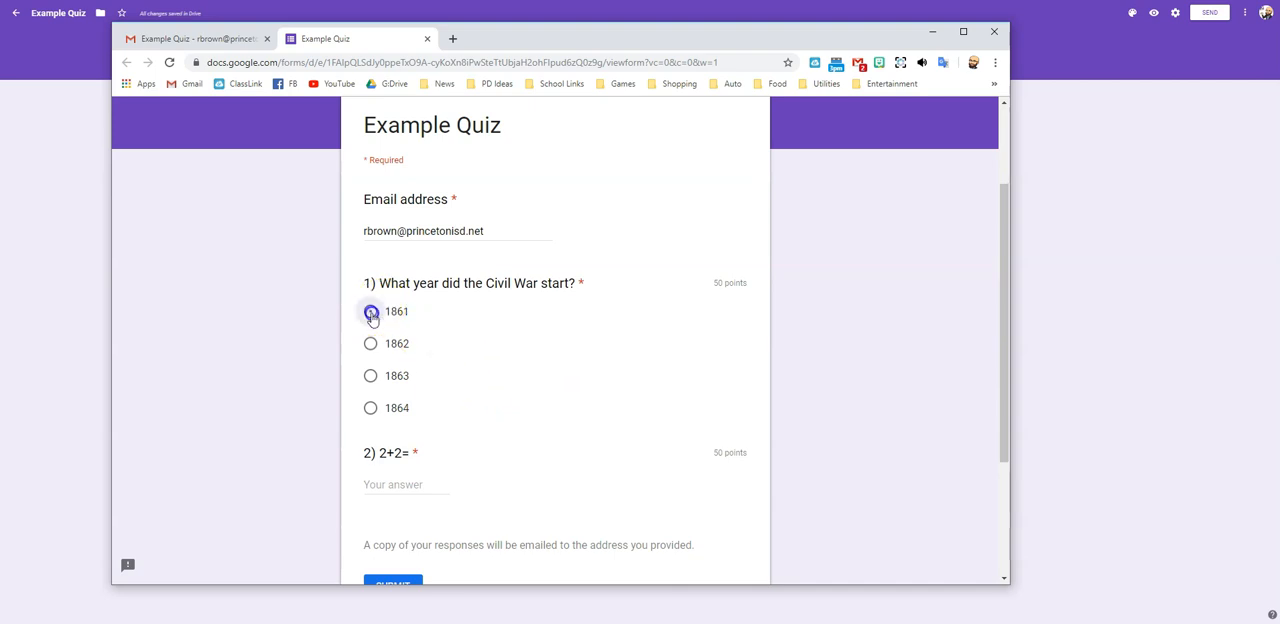
{"action": "scroll", "coordinate": [460, 332], "scroll_direction": "down", "scroll_amount": 2}
{"action": "left_click", "coordinate": [405, 352]}
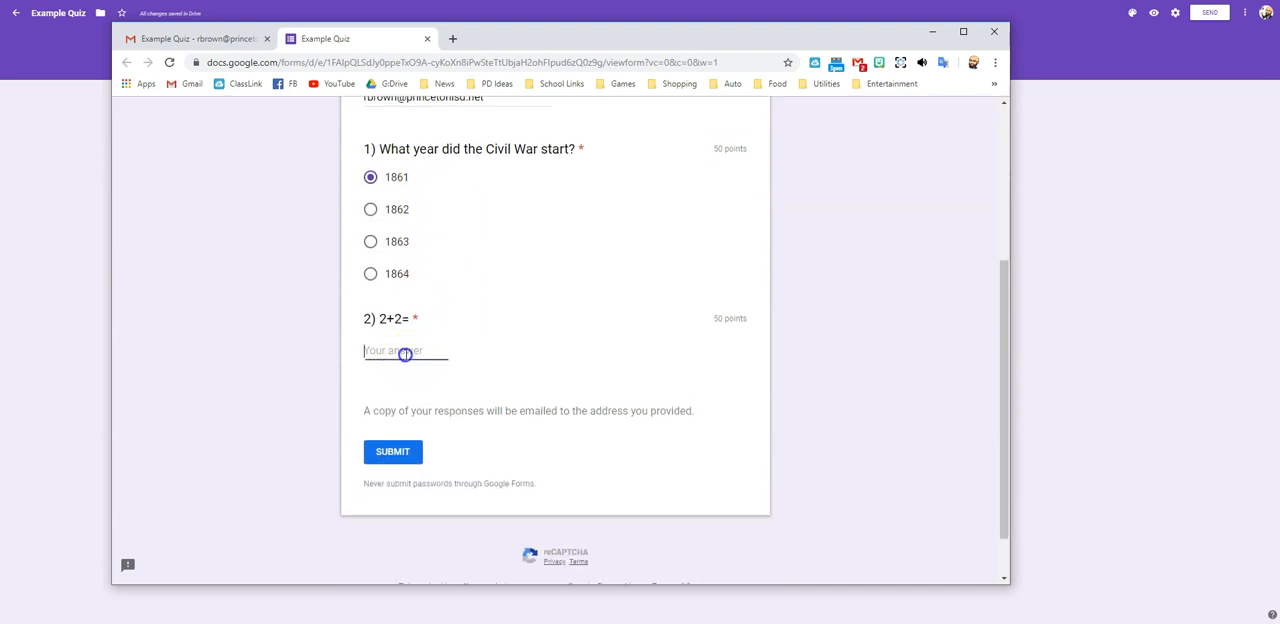
{"action": "type", "text": "4"}
{"action": "left_click", "coordinate": [405, 451]}
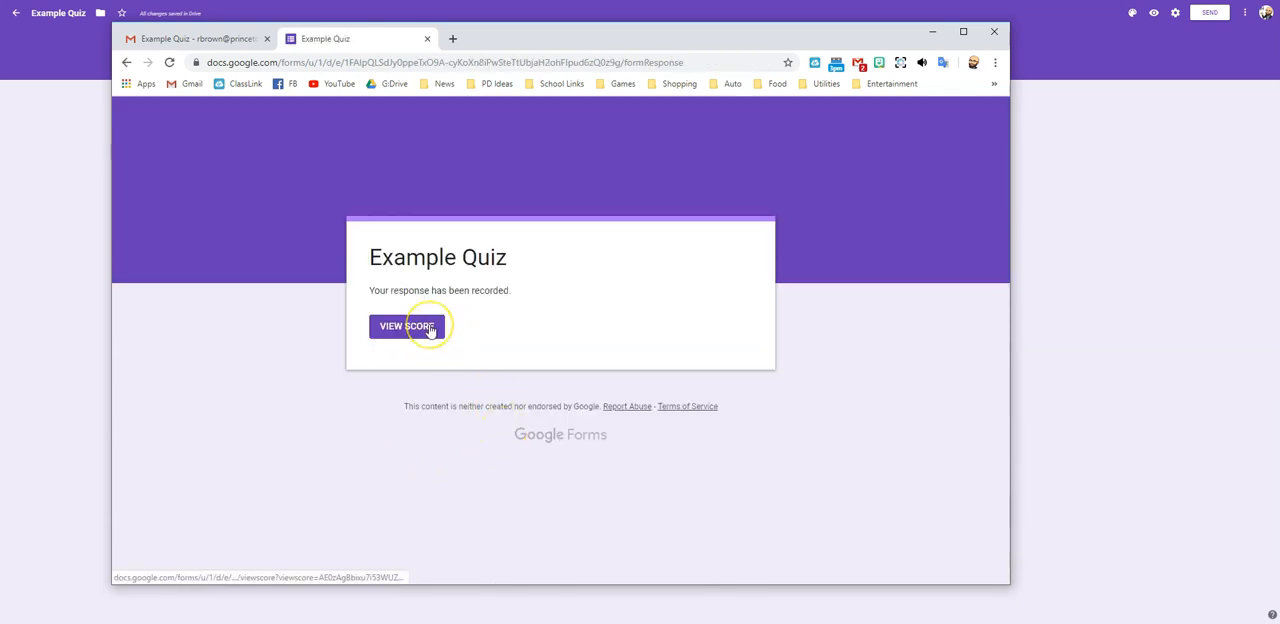
- View the score of the submitted quiz and review the grading of both questions
{"action": "left_click", "coordinate": [430, 330]}
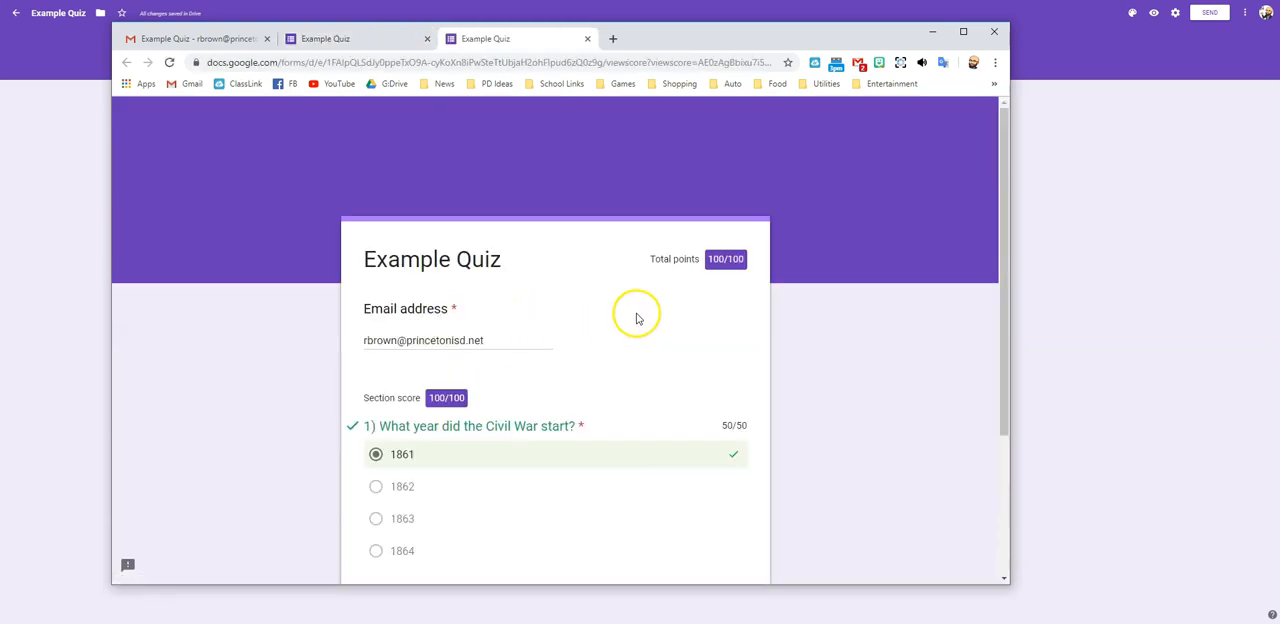
{"action": "scroll", "coordinate": [700, 278], "scroll_direction": "down", "scroll_amount": 1}
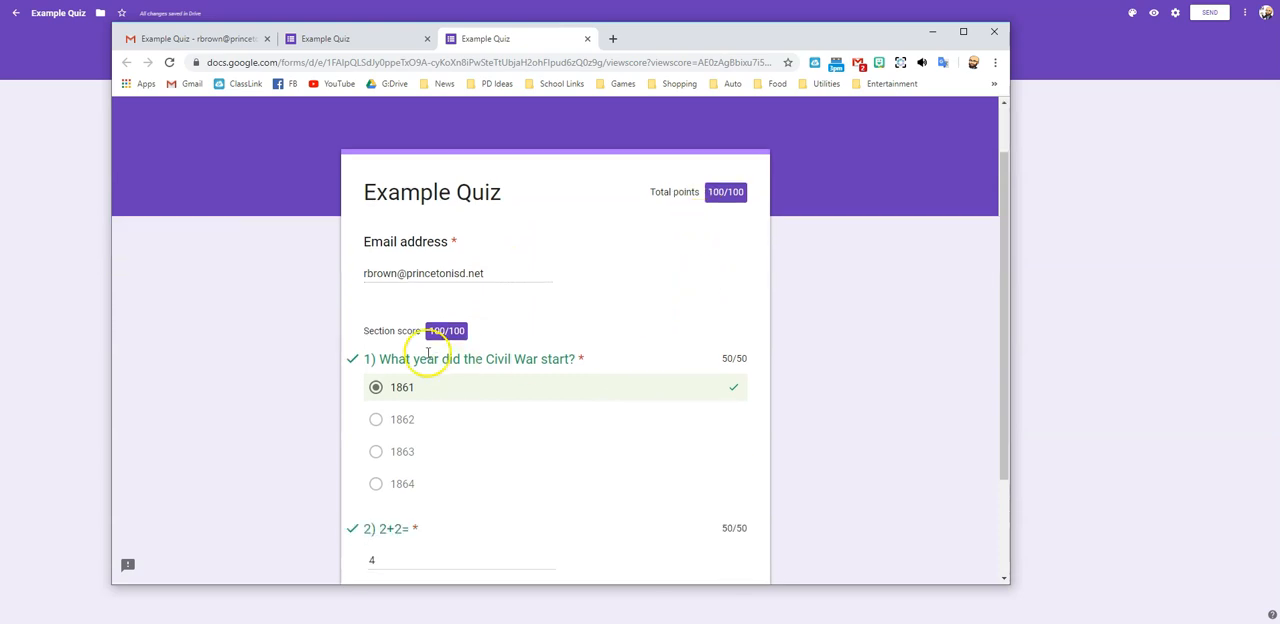
{"action": "scroll", "coordinate": [462, 370], "scroll_direction": "down", "scroll_amount": 2}
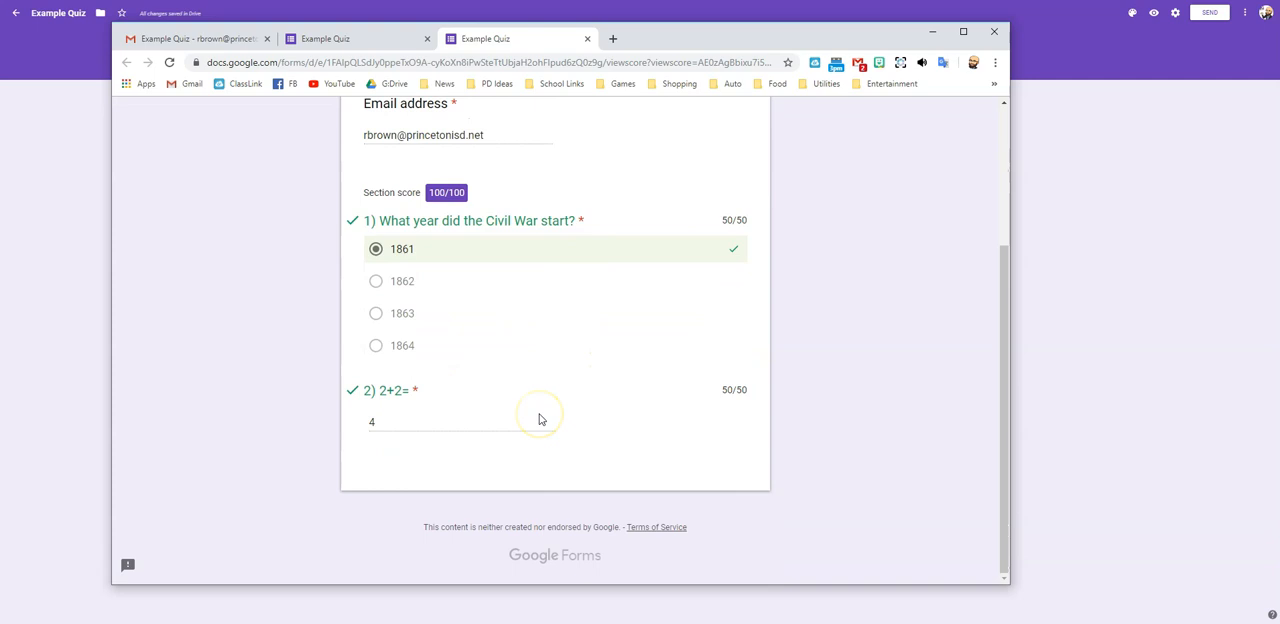
{"action": "scroll", "coordinate": [539, 419], "scroll_direction": "up", "scroll_amount": 3}
{"action": "scroll", "coordinate": [540, 419], "scroll_direction": "down", "scroll_amount": 2}
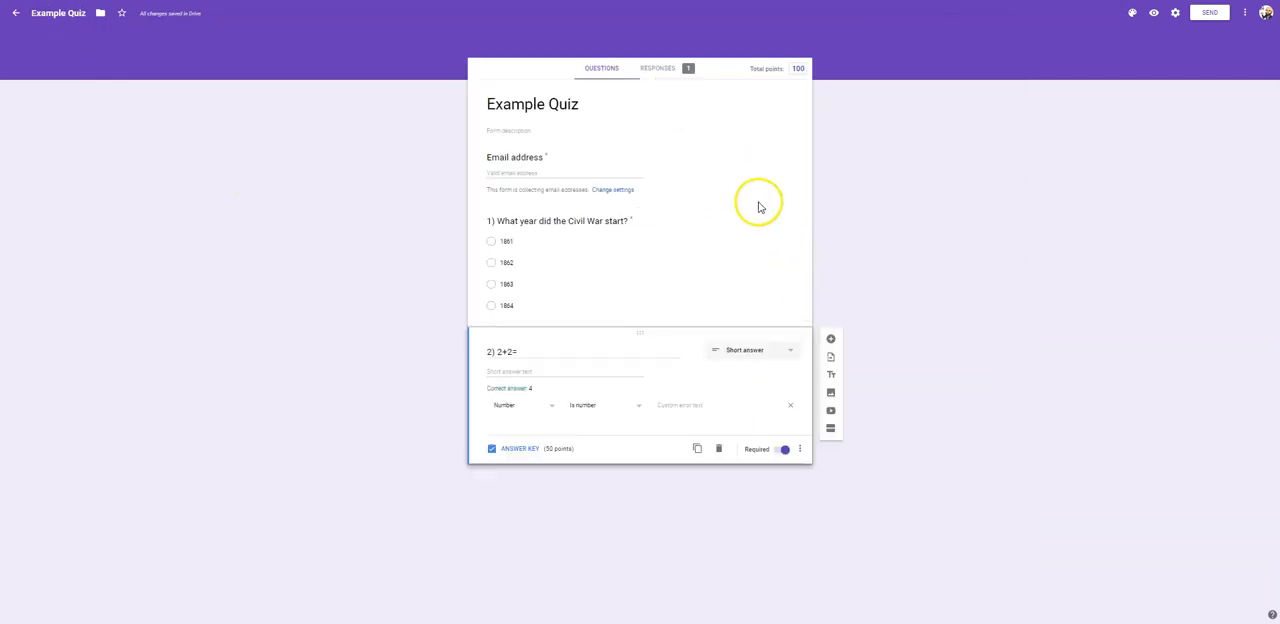
- Review the quiz's responses in the form editor as a summary, by question and by individual respondent, ending on the summary
{"action": "left_click", "coordinate": [666, 72]}
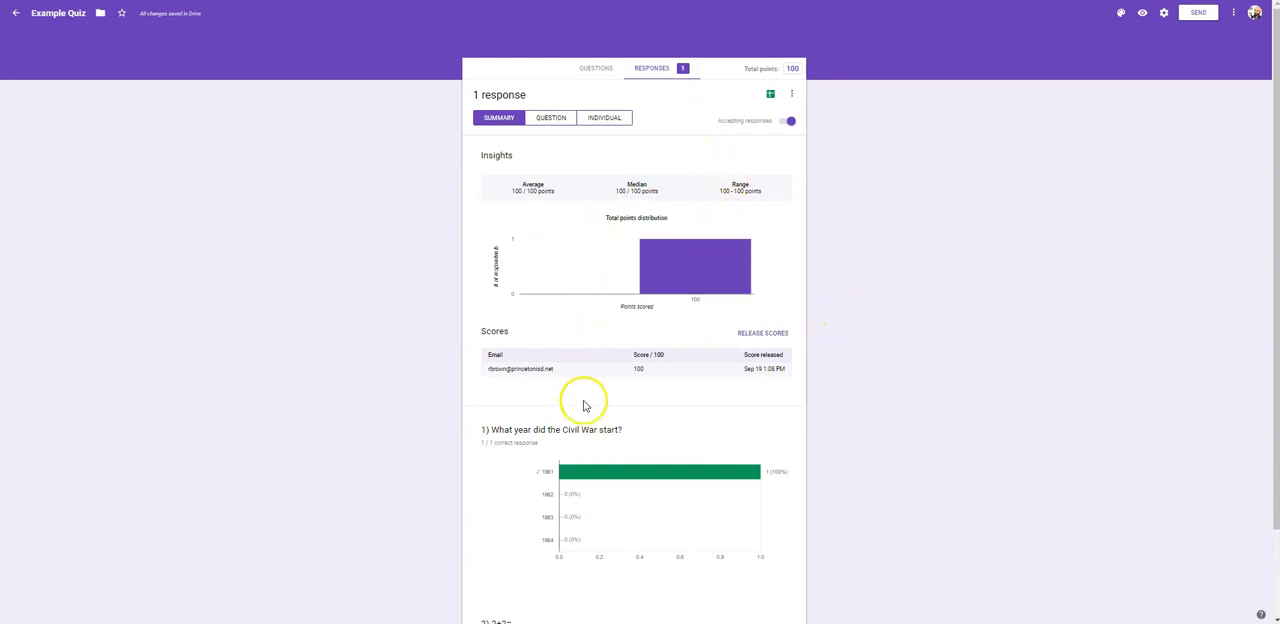
{"action": "scroll", "coordinate": [598, 450], "scroll_direction": "down", "scroll_amount": 1}
{"action": "scroll", "coordinate": [598, 452], "scroll_direction": "up", "scroll_amount": 1}
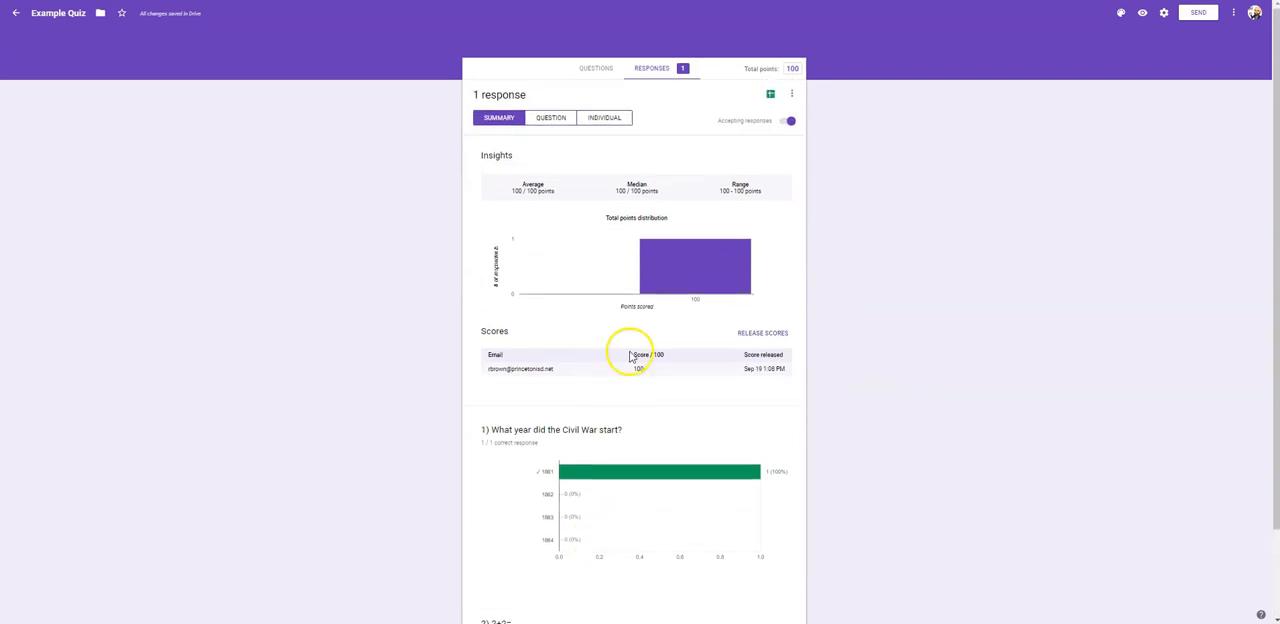
{"action": "left_click", "coordinate": [559, 124]}
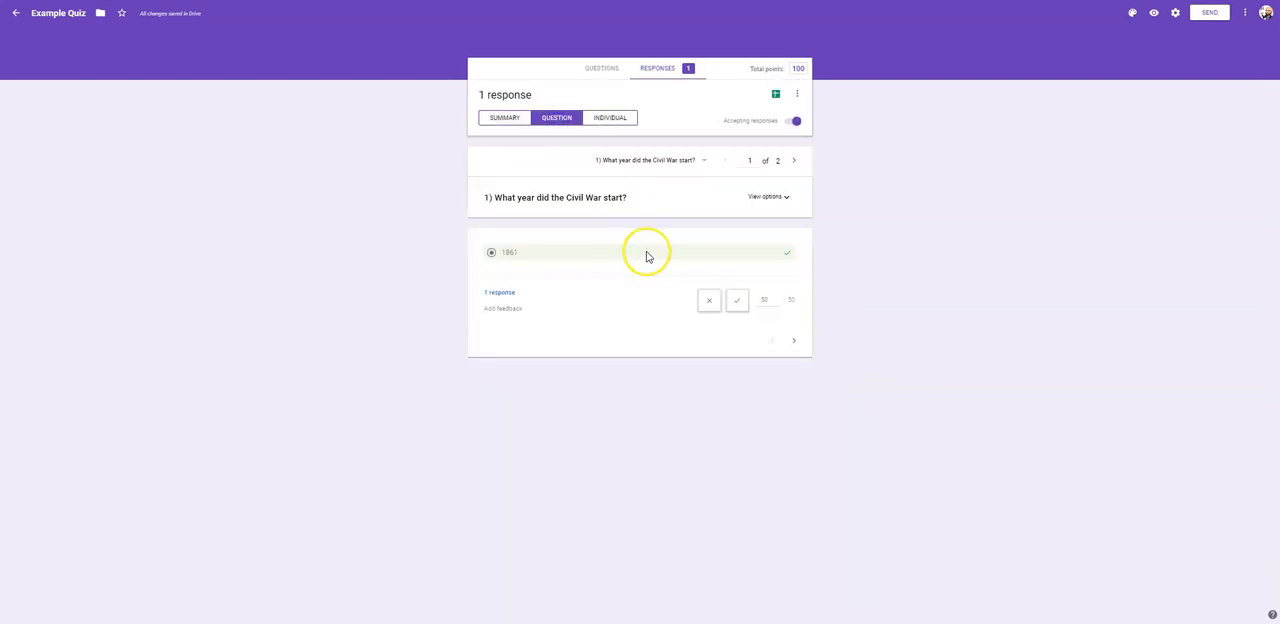
{"action": "left_click", "coordinate": [616, 118]}
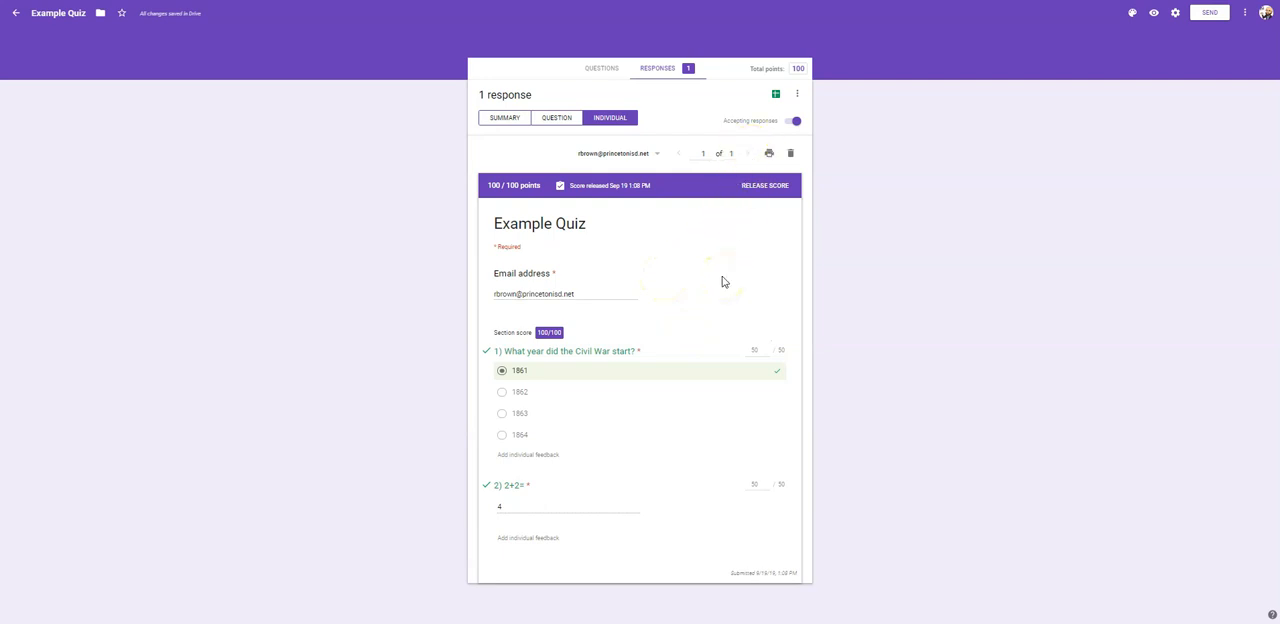
{"action": "left_click", "coordinate": [505, 118]}
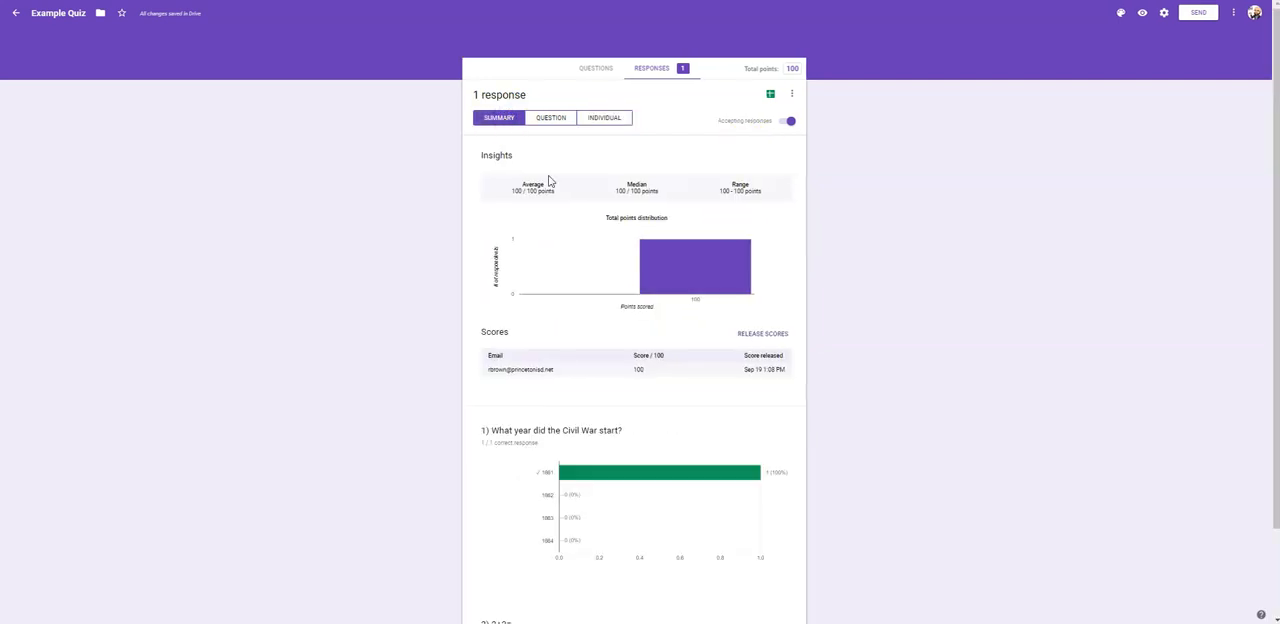